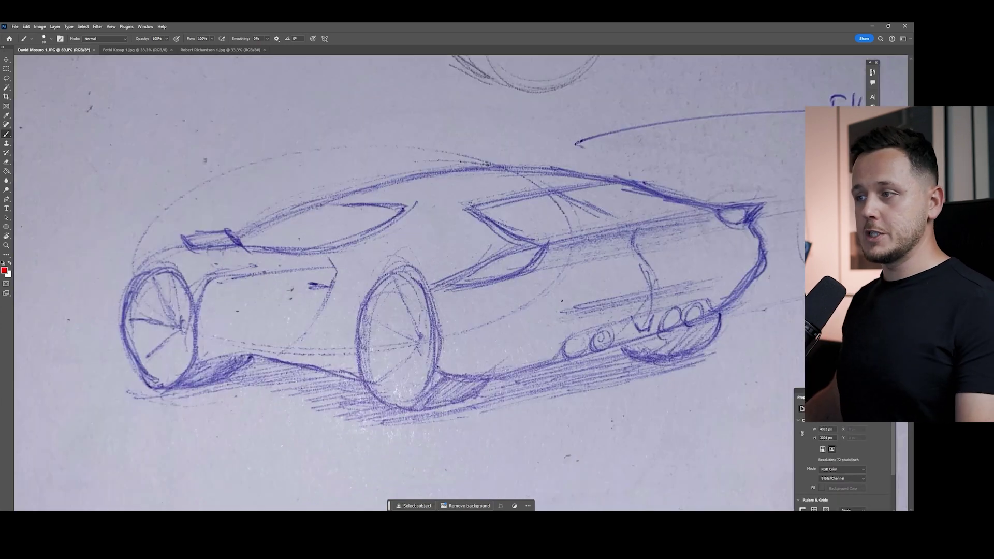
- Draw red correction lines along the car's side and arcs over the left and middle wheels
{"action": "left_click_drag", "start_coordinate": [673, 283], "coordinate": [292, 350]}
{"action": "left_click_drag", "start_coordinate": [320, 293], "coordinate": [204, 307]}
{"action": "left_click_drag", "start_coordinate": [324, 299], "coordinate": [76, 336]}
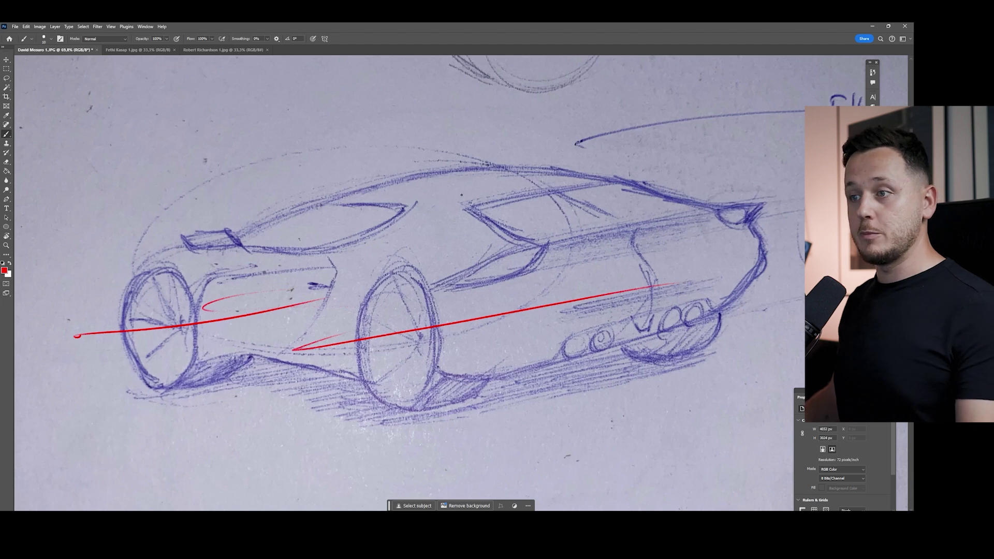
{"action": "mouse_move", "coordinate": [404, 270]}
{"action": "left_mouse_down"}
{"action": "mouse_move", "coordinate": [439, 357]}
{"action": "mouse_move", "coordinate": [371, 359]}
{"action": "left_mouse_up"}
{"action": "mouse_move", "coordinate": [432, 357]}
{"action": "left_mouse_down"}
{"action": "mouse_move", "coordinate": [432, 406]}
{"action": "mouse_move", "coordinate": [364, 395]}
{"action": "left_mouse_up"}
{"action": "left_click_drag", "start_coordinate": [191, 324], "coordinate": [192, 340]}
{"action": "left_click_drag", "start_coordinate": [128, 293], "coordinate": [191, 313]}
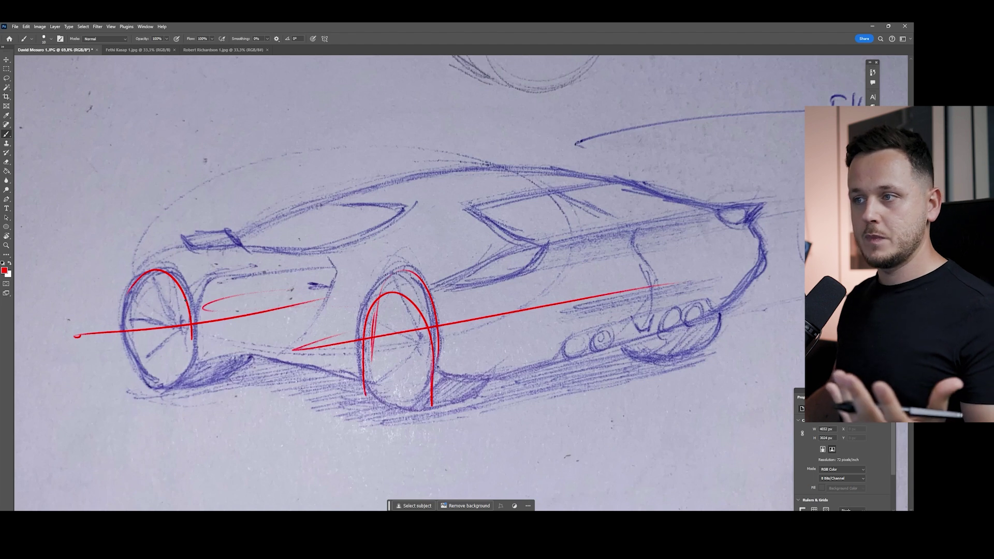
- Mark the roofline, windshield, rear window and side intake in red, looping over the wheel arch
{"action": "key", "text": "z"}
{"action": "mouse_move", "coordinate": [455, 239]}
{"action": "left_mouse_down"}
{"action": "mouse_move", "coordinate": [393, 241]}
{"action": "mouse_move", "coordinate": [444, 249]}
{"action": "left_mouse_up"}
{"action": "key", "text": "b"}
{"action": "scroll", "coordinate": [444, 250], "scroll_direction": "up", "scroll_amount": 2}
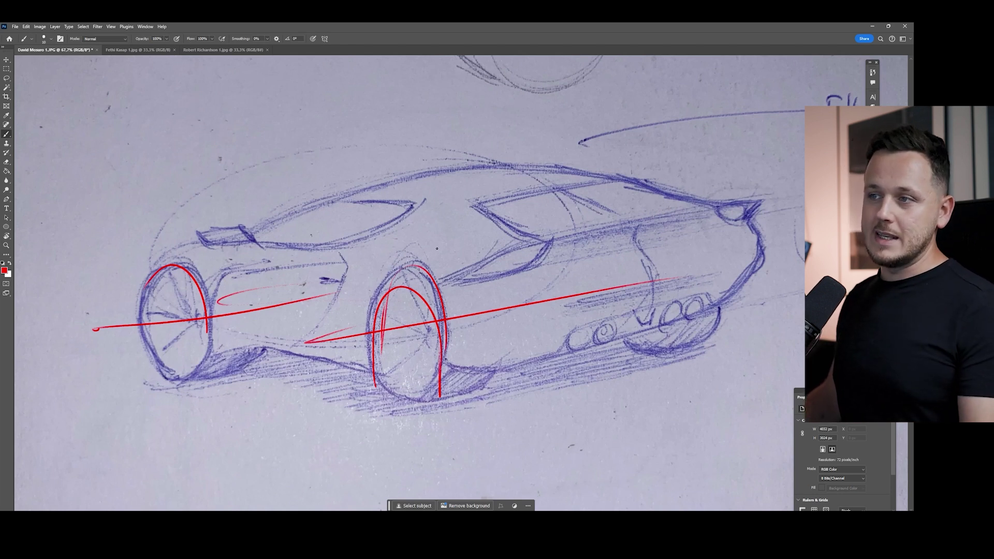
{"action": "mouse_move", "coordinate": [500, 237]}
{"action": "left_mouse_down"}
{"action": "mouse_move", "coordinate": [253, 224]}
{"action": "mouse_move", "coordinate": [316, 211]}
{"action": "left_mouse_up"}
{"action": "left_click_drag", "start_coordinate": [600, 190], "coordinate": [639, 207]}
{"action": "left_click_drag", "start_coordinate": [393, 175], "coordinate": [503, 163]}
{"action": "left_click_drag", "start_coordinate": [295, 211], "coordinate": [322, 203]}
{"action": "left_click_drag", "start_coordinate": [464, 175], "coordinate": [477, 177]}
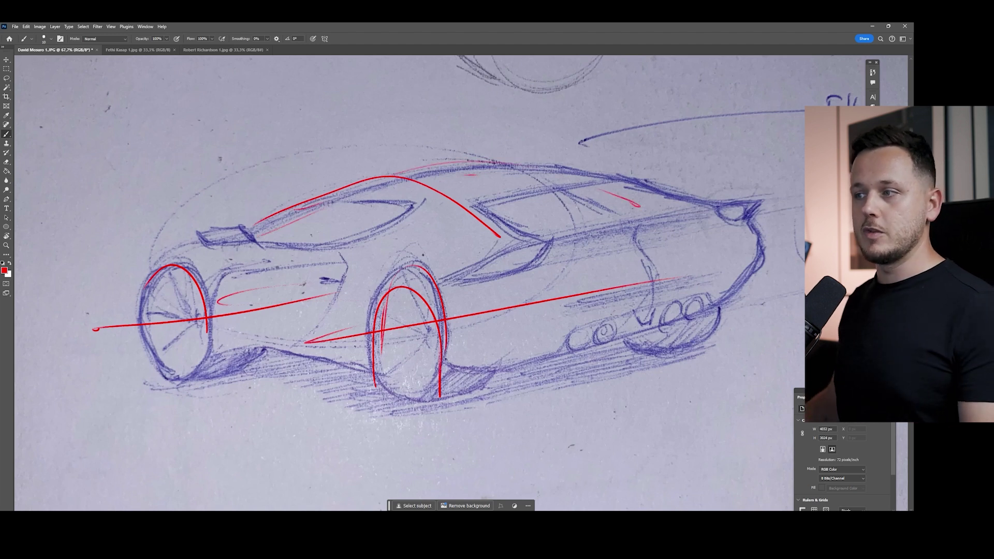
{"action": "left_click_drag", "start_coordinate": [553, 240], "coordinate": [463, 288]}
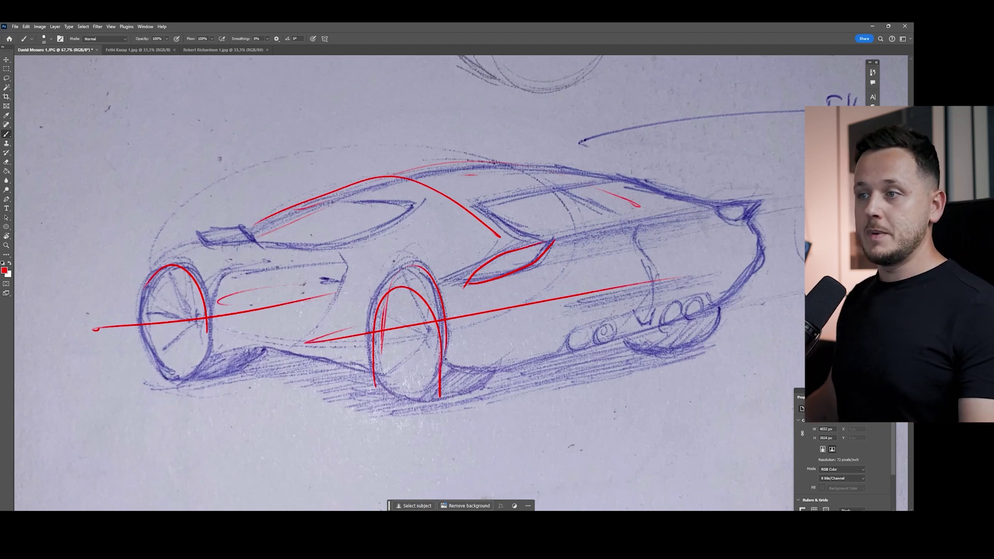
{"action": "mouse_move", "coordinate": [409, 251]}
{"action": "left_mouse_down"}
{"action": "mouse_move", "coordinate": [474, 236]}
{"action": "mouse_move", "coordinate": [409, 264]}
{"action": "mouse_move", "coordinate": [435, 269]}
{"action": "left_mouse_up"}
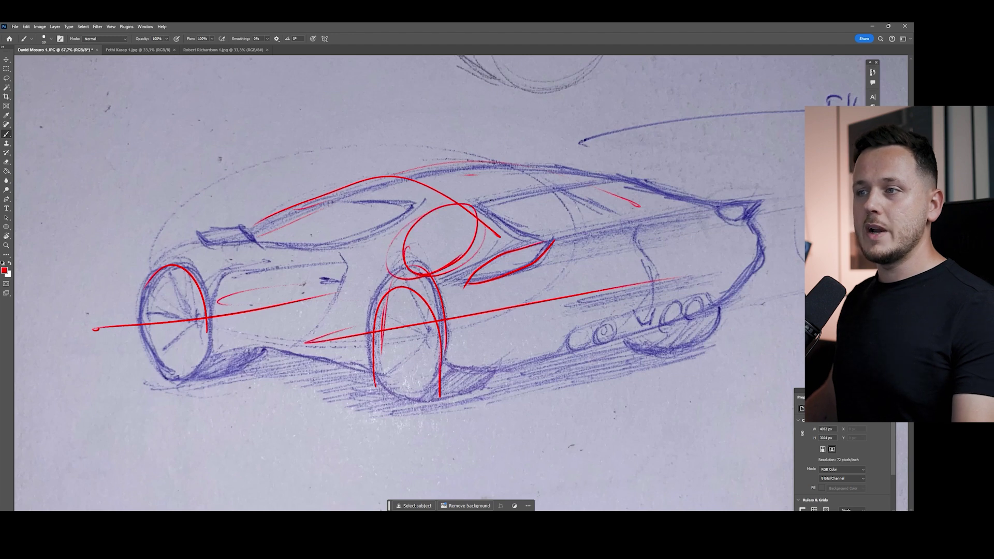
- Clear the red markup and try a pillar line down to the middle wheel, undoing the extra strokes
{"action": "key", "text": "Delete"}
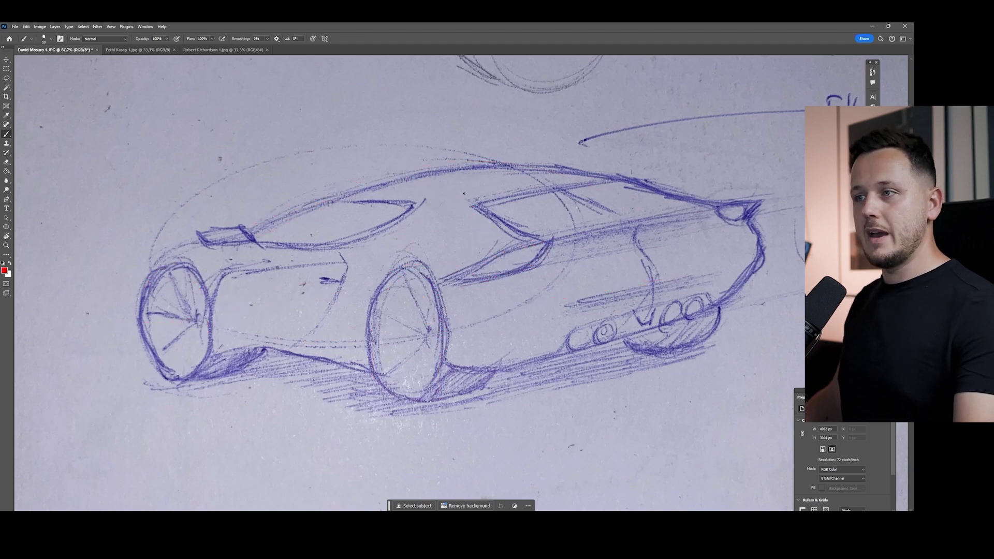
{"action": "mouse_move", "coordinate": [459, 201]}
{"action": "left_mouse_down"}
{"action": "mouse_move", "coordinate": [402, 285]}
{"action": "mouse_move", "coordinate": [417, 383]}
{"action": "left_mouse_up"}
{"action": "mouse_move", "coordinate": [414, 269]}
{"action": "left_mouse_down"}
{"action": "mouse_move", "coordinate": [362, 317]}
{"action": "mouse_move", "coordinate": [372, 362]}
{"action": "left_mouse_up"}
{"action": "key", "text": "ctrl+z"}
{"action": "key", "text": "ctrl+z"}
{"action": "key", "text": "ctrl+z"}
{"action": "key", "text": "ctrl+z"}
{"action": "key", "text": "ctrl+z"}
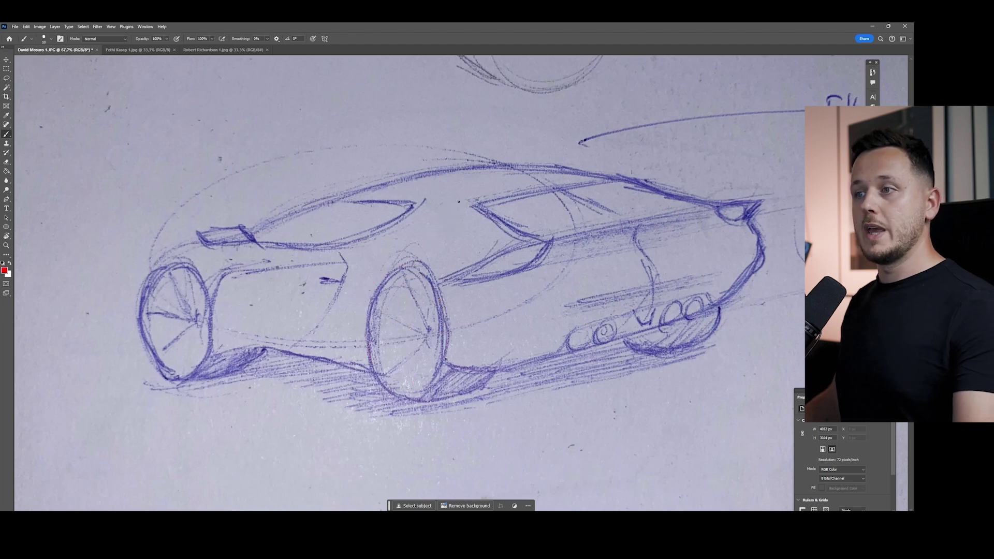
{"action": "mouse_move", "coordinate": [452, 203]}
{"action": "left_mouse_down"}
{"action": "mouse_move", "coordinate": [441, 238]}
{"action": "mouse_move", "coordinate": [414, 266]}
{"action": "left_mouse_up"}
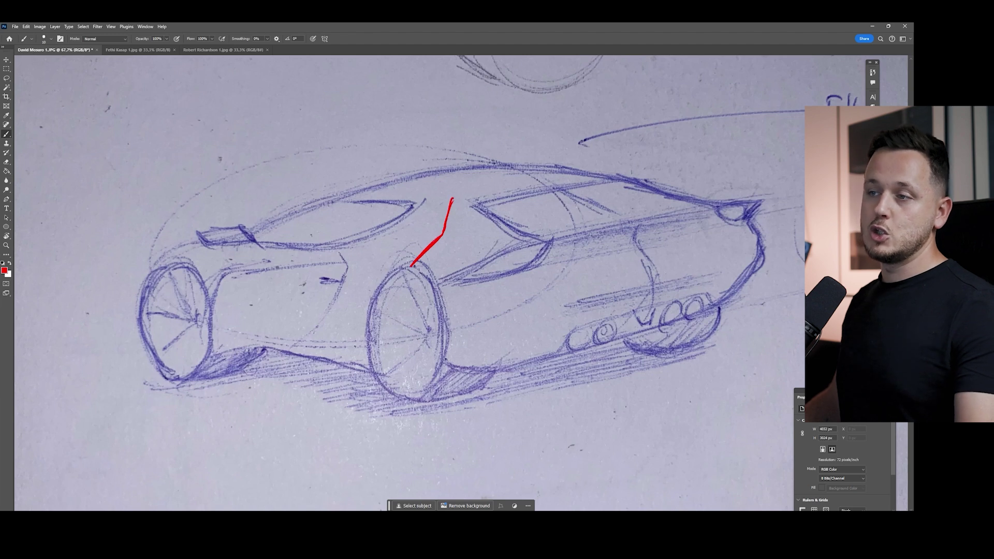
{"action": "key", "text": "ctrl+z"}
{"action": "key", "text": "ctrl+z"}
{"action": "key", "text": "ctrl+z"}
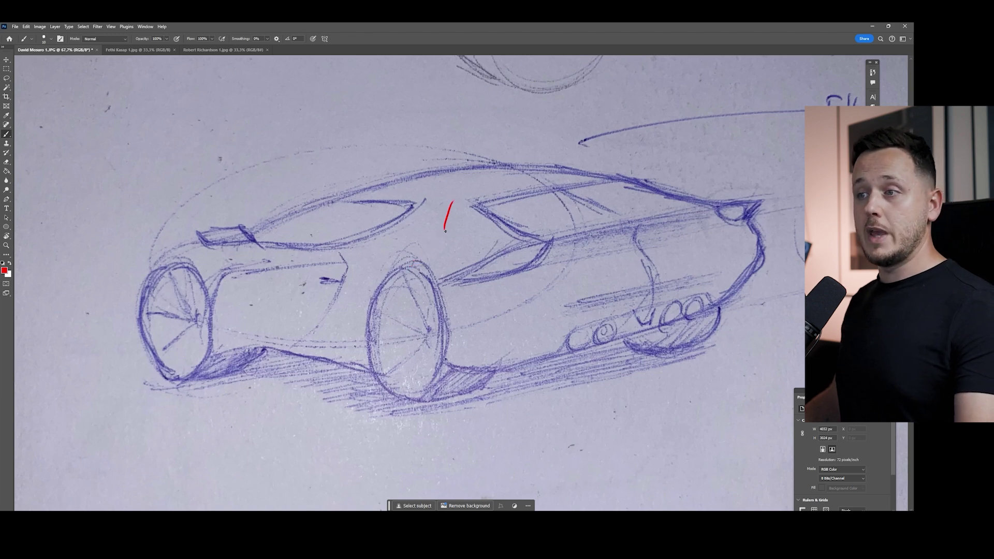
- Redraw the pillar line with a top hook and sketch two door arcs, then undo them
{"action": "mouse_move", "coordinate": [440, 230]}
{"action": "left_mouse_down"}
{"action": "mouse_move", "coordinate": [406, 278]}
{"action": "mouse_move", "coordinate": [461, 201]}
{"action": "left_mouse_up"}
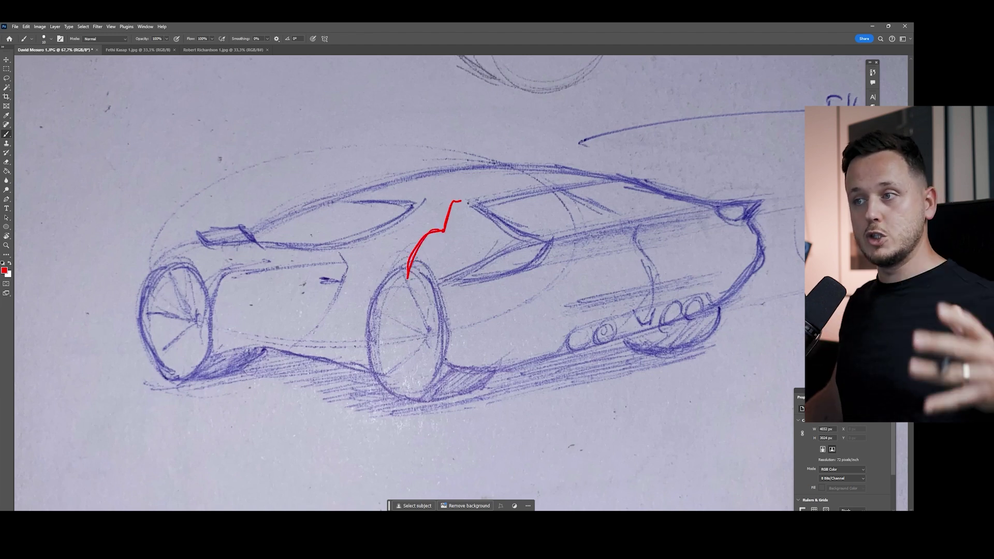
{"action": "mouse_move", "coordinate": [468, 250]}
{"action": "left_mouse_down"}
{"action": "mouse_move", "coordinate": [369, 257]}
{"action": "mouse_move", "coordinate": [485, 259]}
{"action": "mouse_move", "coordinate": [390, 241]}
{"action": "mouse_move", "coordinate": [368, 254]}
{"action": "left_mouse_up"}
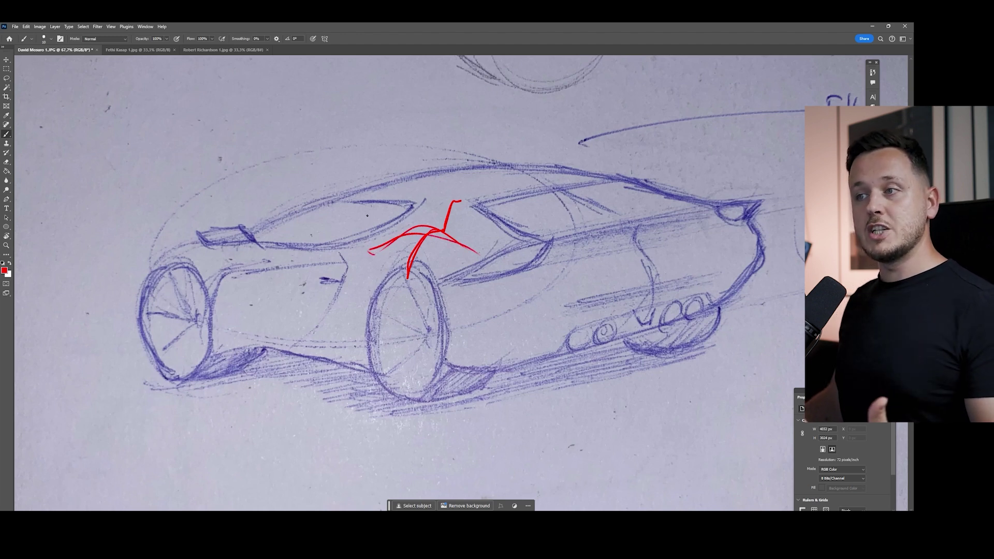
{"action": "key", "text": "ctrl+z"}
{"action": "key", "text": "ctrl+z"}
{"action": "key", "text": "ctrl+z"}
{"action": "key", "text": "ctrl+z"}
{"action": "key", "text": "ctrl+z"}
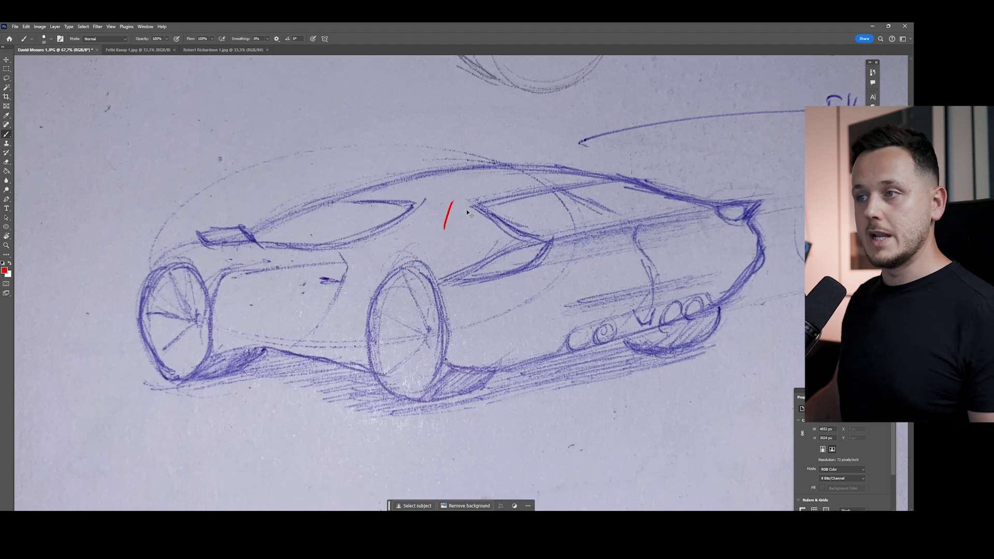
{"action": "key", "text": "ctrl+z"}
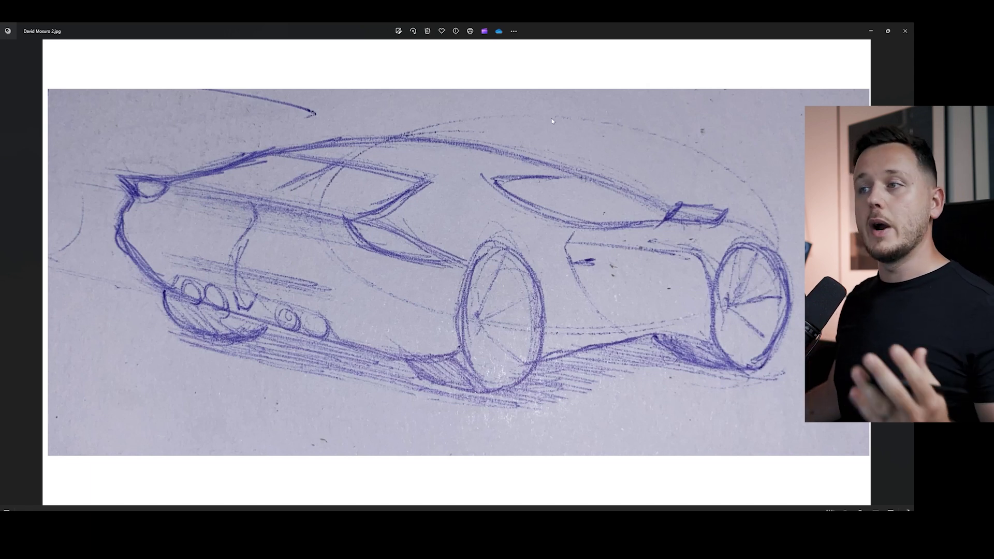
- Compare the plain mirrored sketch with its red construction-line version, then advance to the paler copy
{"action": "key", "text": "Right"}
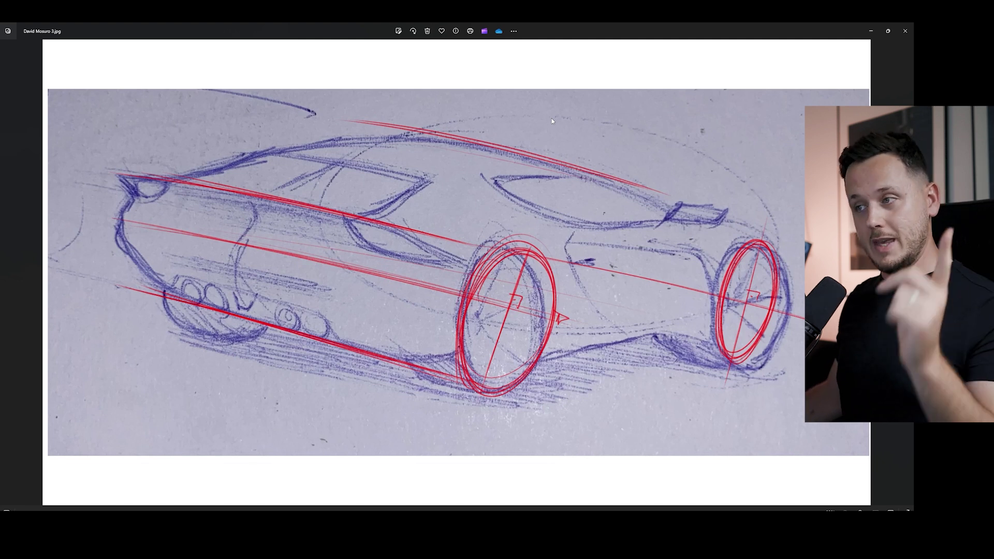
{"action": "key", "text": "Left"}
{"action": "key", "text": "Right"}
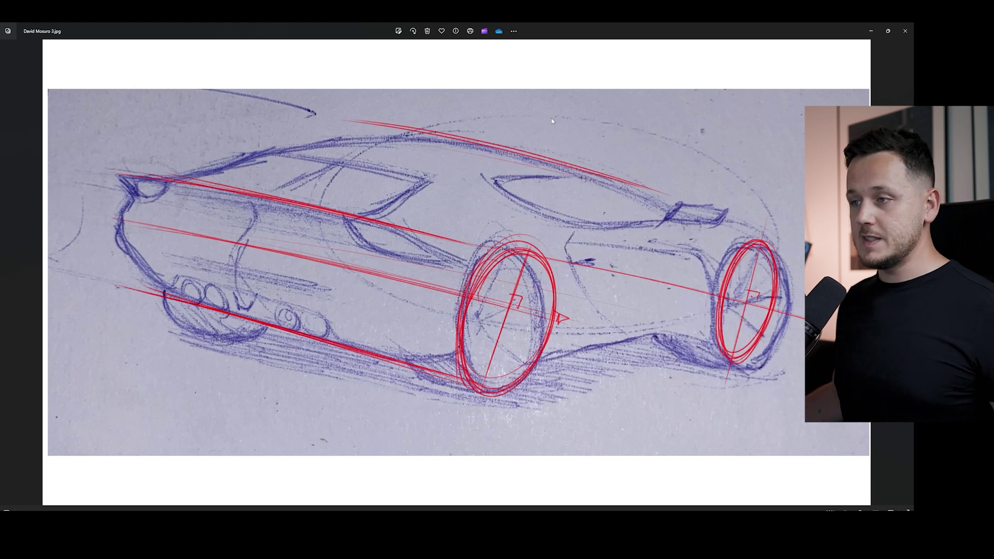
{"action": "key", "text": "Left"}
{"action": "key", "text": "Right"}
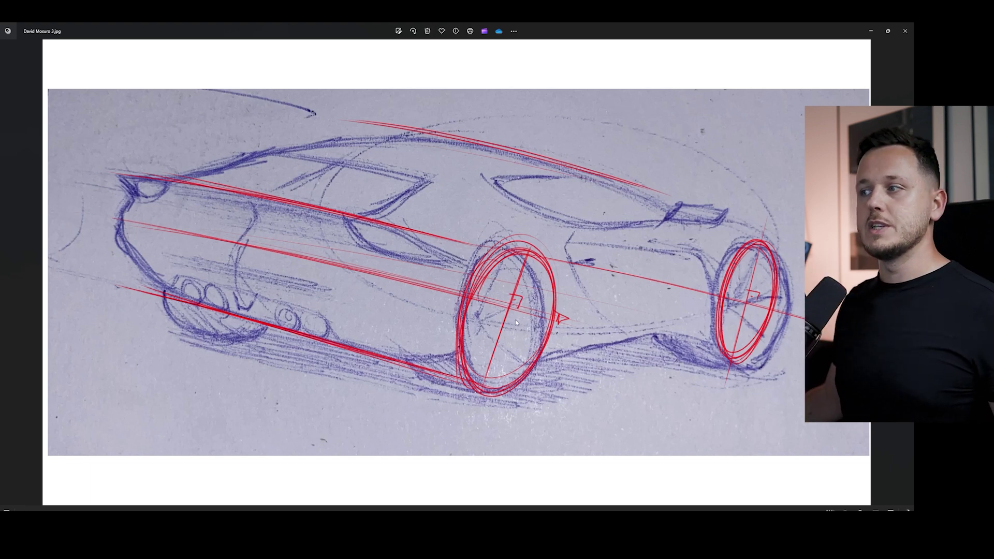
{"action": "key", "text": "Left"}
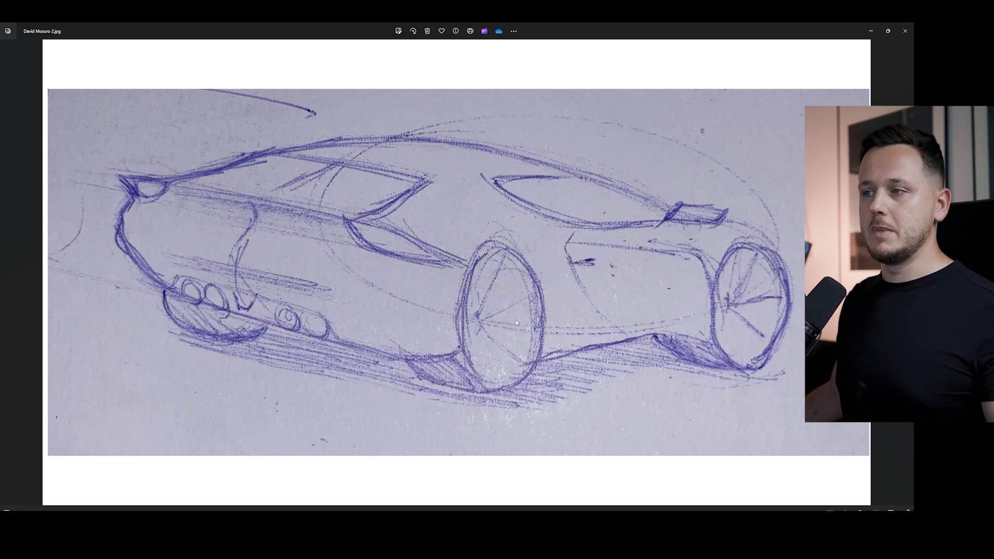
{"action": "key", "text": "Right"}
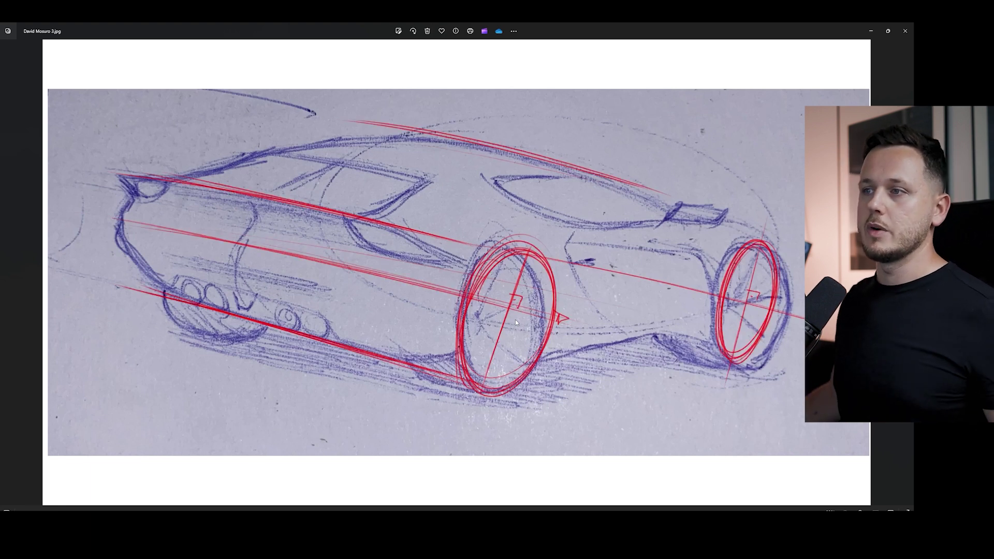
{"action": "key", "text": "Right"}
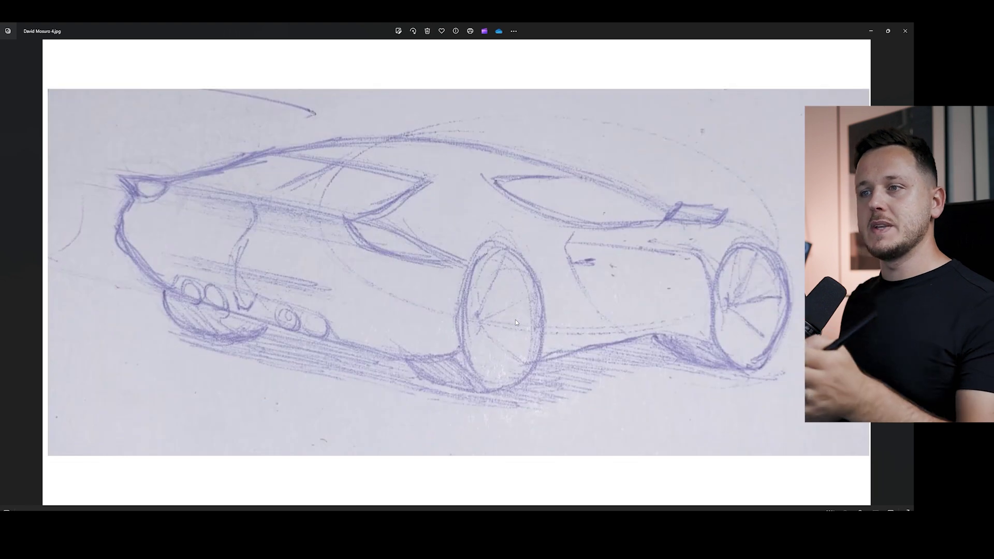
- Step through the pencil and graphite stages, ending on the sixth image with bold black lines
{"action": "key", "text": "Right"}
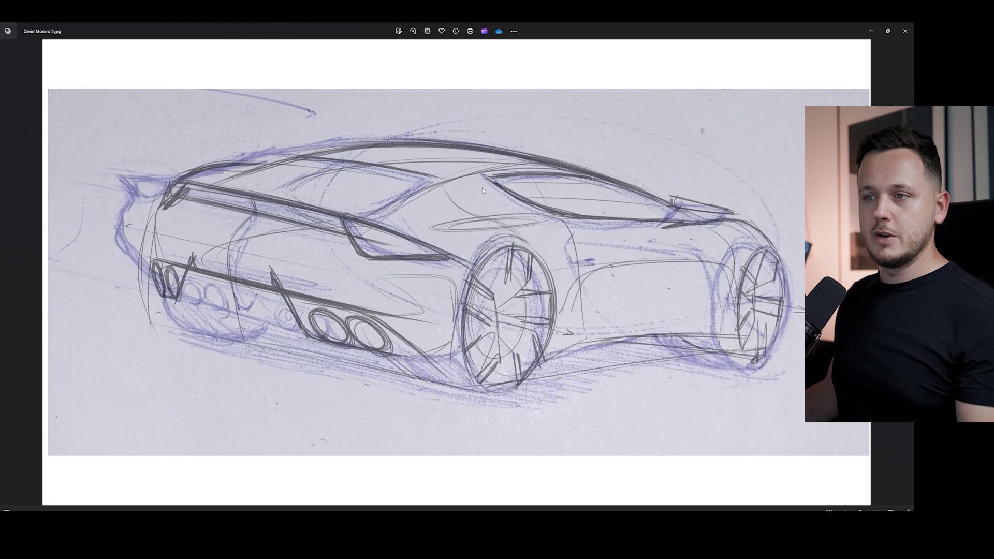
{"action": "key", "text": "Left"}
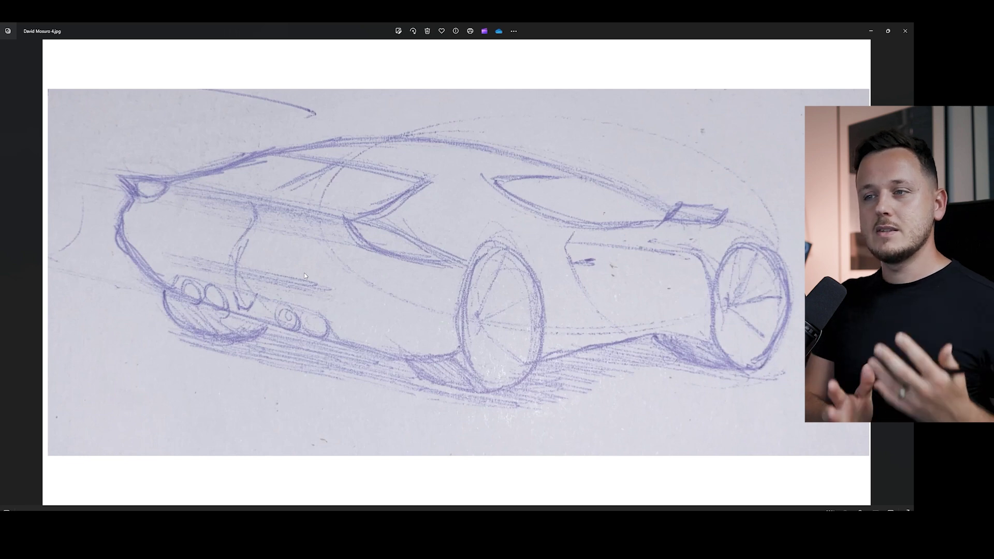
{"action": "key", "text": "Right"}
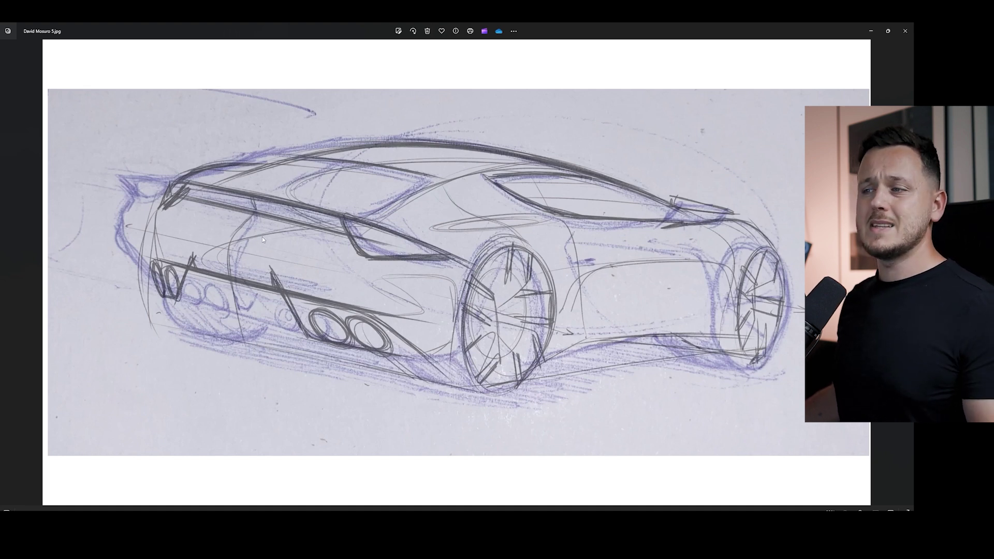
{"action": "key", "text": "Right"}
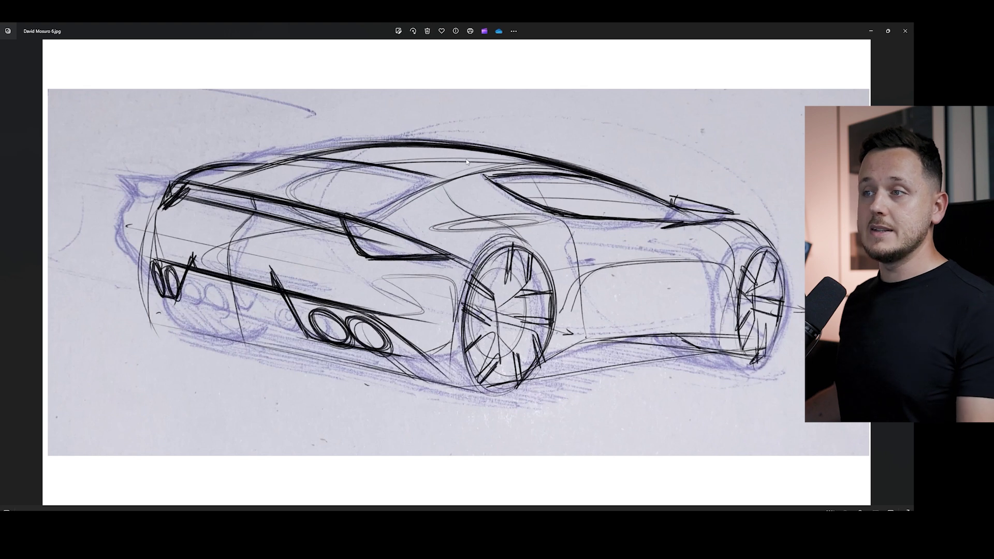
- View the clean black-line redraw in image 7, then advance to the rear-view Audi sketch
{"action": "key", "text": "Right"}
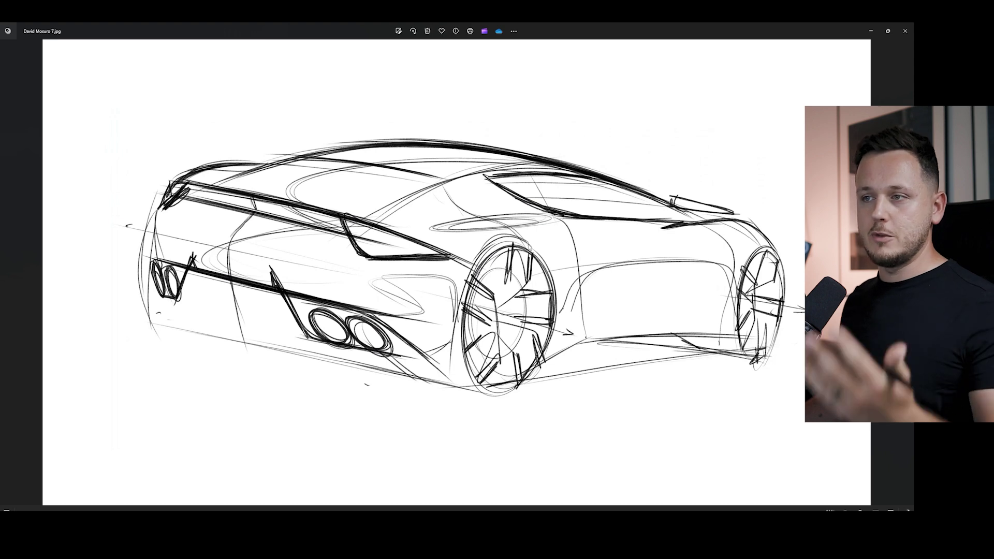
{"action": "key", "text": "Right"}
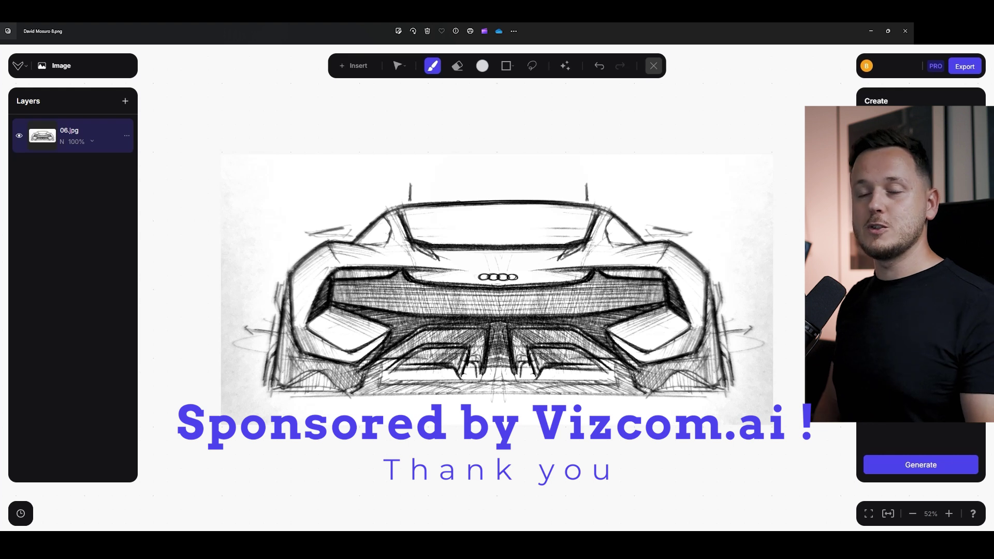
- Generate renders from the rear-view sketch and select the top result layer
{"action": "key", "text": "ctrl+Return"}
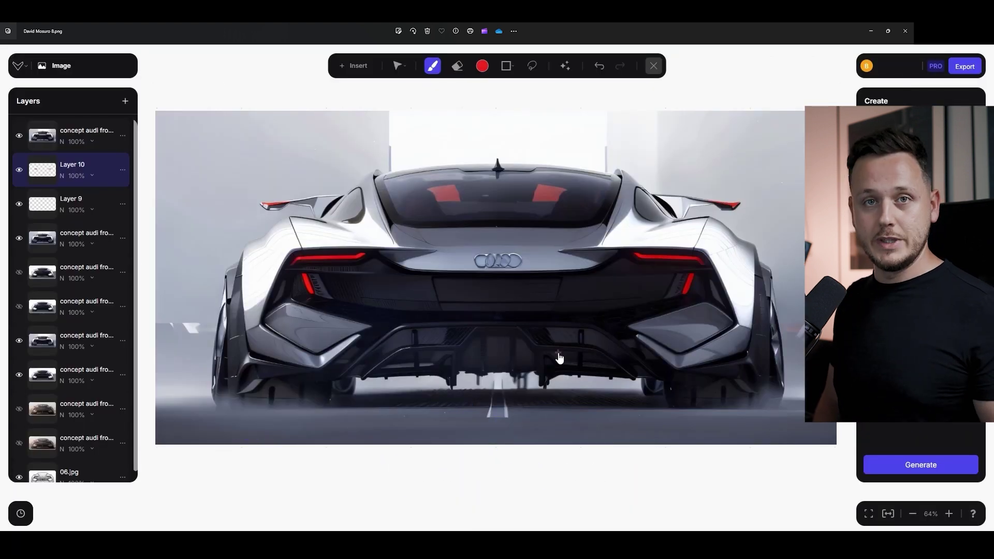
{"action": "scroll", "coordinate": [562, 328], "scroll_direction": "up", "scroll_amount": 5}
{"action": "scroll", "coordinate": [518, 341], "scroll_direction": "down", "scroll_amount": 4}
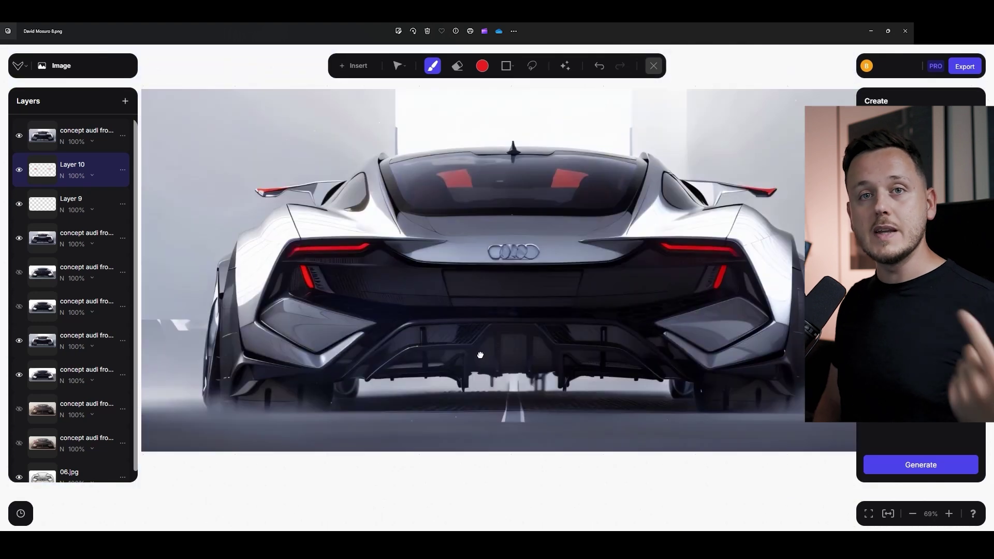
{"action": "left_click", "coordinate": [91, 137]}
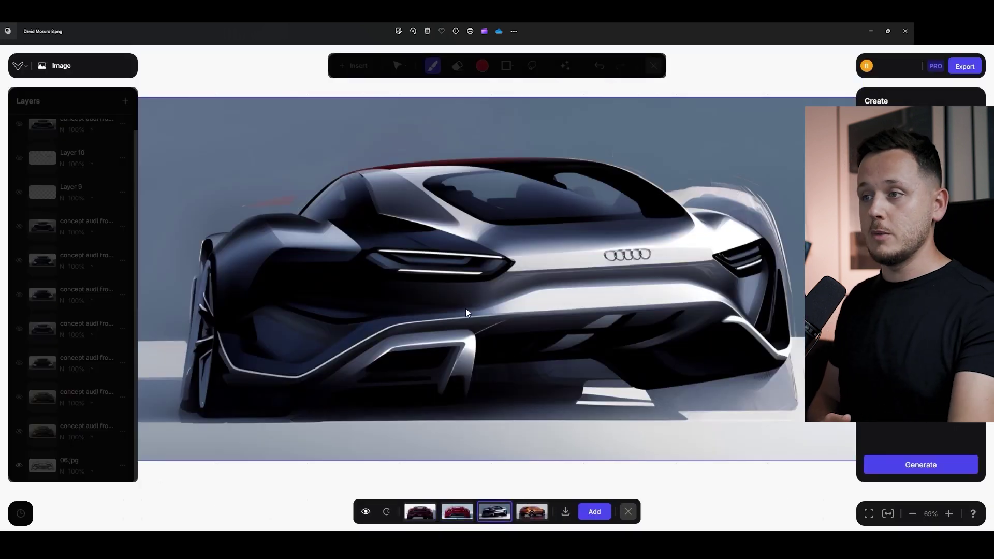
- Preview the orange and red rear-view variants, then generate a new set of renders
{"action": "left_click", "coordinate": [532, 512]}
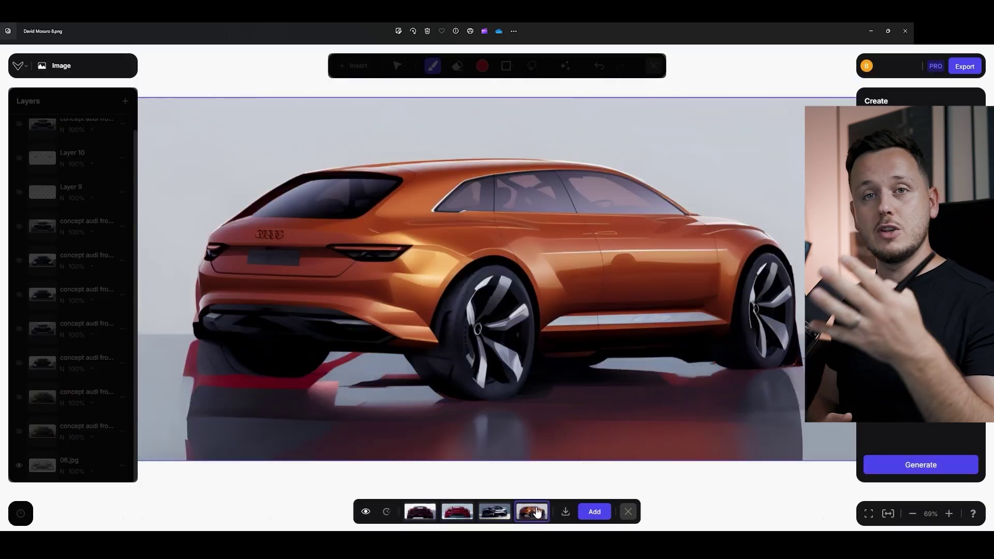
{"action": "left_click", "coordinate": [457, 511]}
{"action": "left_click", "coordinate": [420, 512]}
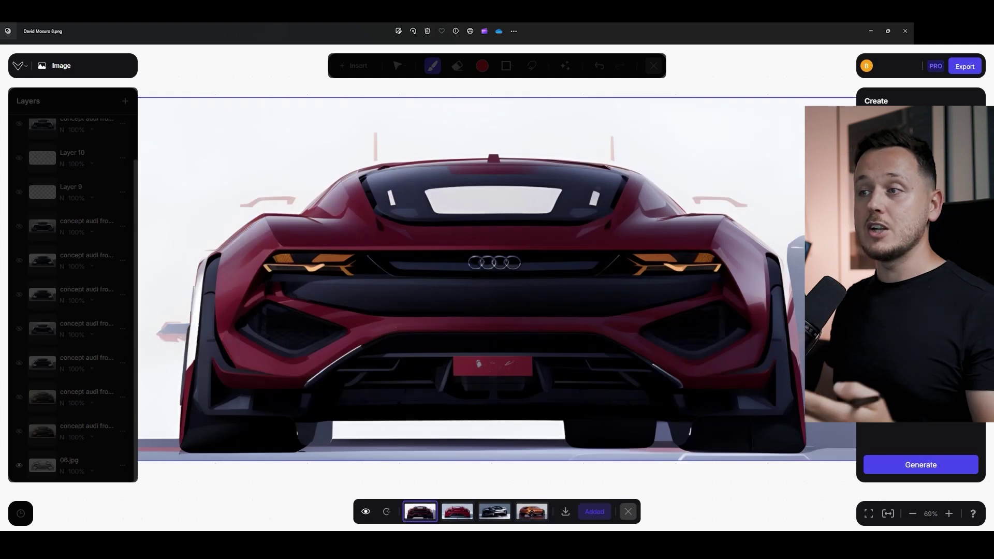
{"action": "left_click", "coordinate": [920, 464]}
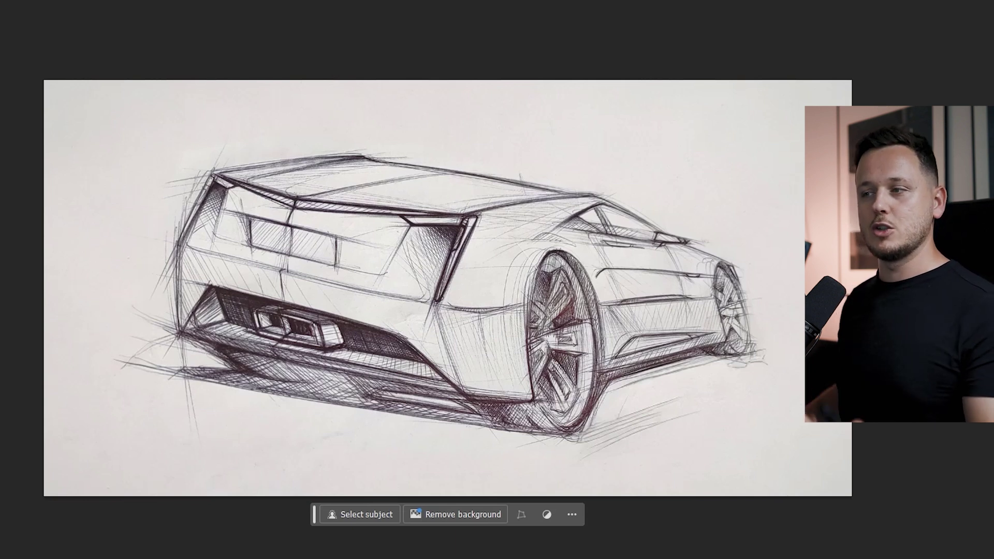
- Draw red perspective lines across the upper and lower rear, with arrowheads where they converge
{"action": "left_click_drag", "start_coordinate": [84, 297], "coordinate": [510, 406]}
{"action": "left_click_drag", "start_coordinate": [158, 178], "coordinate": [466, 223]}
{"action": "left_click_drag", "start_coordinate": [83, 171], "coordinate": [489, 240]}
{"action": "mouse_move", "coordinate": [558, 197]}
{"action": "left_mouse_down"}
{"action": "mouse_move", "coordinate": [234, 123]}
{"action": "mouse_move", "coordinate": [268, 118]}
{"action": "left_mouse_up"}
{"action": "left_click_drag", "start_coordinate": [107, 180], "coordinate": [132, 166]}
{"action": "left_click_drag", "start_coordinate": [357, 206], "coordinate": [118, 166]}
{"action": "left_click_drag", "start_coordinate": [351, 362], "coordinate": [51, 275]}
{"action": "left_click_drag", "start_coordinate": [85, 306], "coordinate": [89, 277]}
{"action": "left_click_drag", "start_coordinate": [257, 175], "coordinate": [288, 154]}
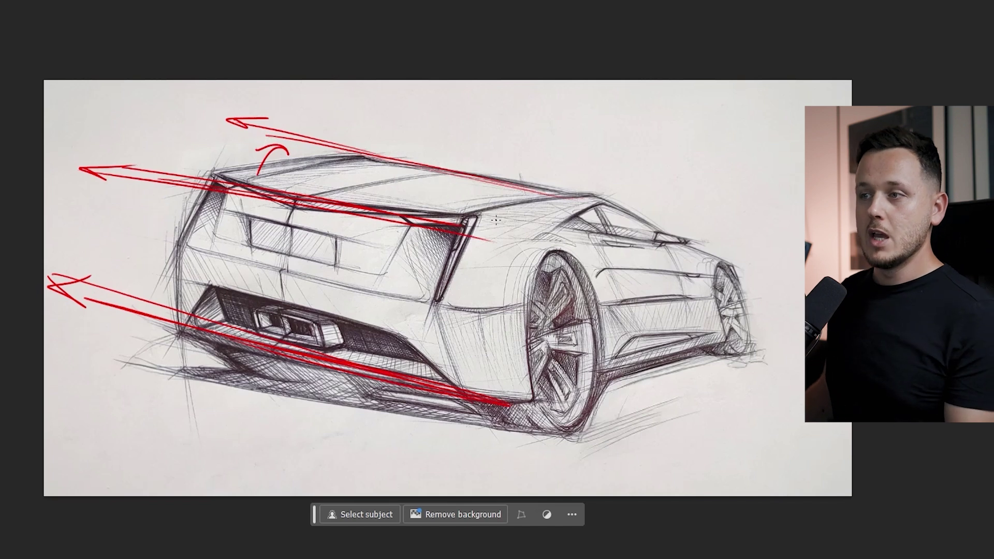
{"action": "mouse_move", "coordinate": [541, 183]}
{"action": "left_mouse_down"}
{"action": "mouse_move", "coordinate": [572, 191]}
{"action": "mouse_move", "coordinate": [178, 138]}
{"action": "left_mouse_up"}
{"action": "mouse_move", "coordinate": [535, 190]}
{"action": "left_mouse_down"}
{"action": "mouse_move", "coordinate": [193, 143]}
{"action": "mouse_move", "coordinate": [137, 151]}
{"action": "left_mouse_up"}
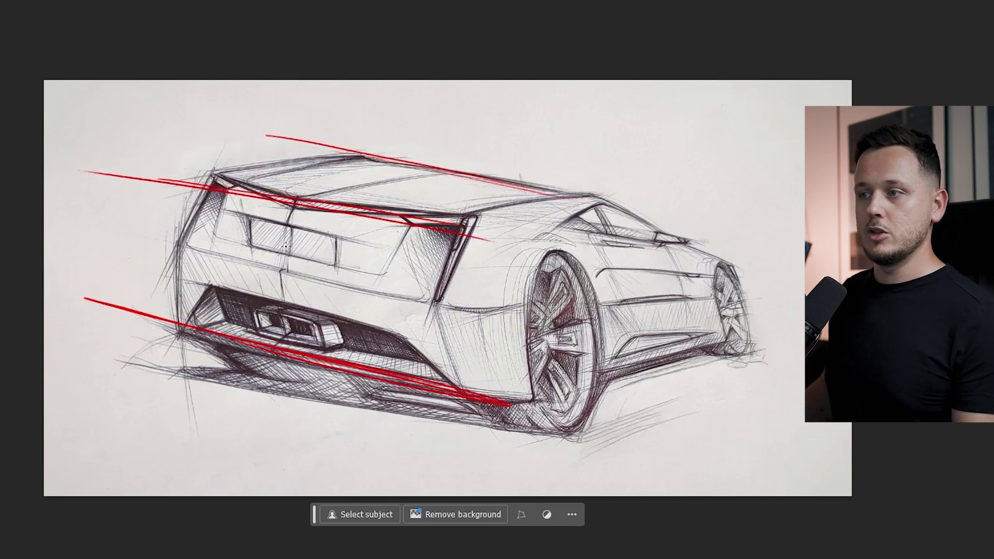
- Add a rear-wheel axis, centre, ellipse and side section lines in red, then undo the construction strokes
{"action": "left_click_drag", "start_coordinate": [150, 248], "coordinate": [532, 321]}
{"action": "left_click_drag", "start_coordinate": [74, 241], "coordinate": [626, 355]}
{"action": "left_click_drag", "start_coordinate": [591, 259], "coordinate": [536, 450]}
{"action": "left_click_drag", "start_coordinate": [594, 263], "coordinate": [549, 431]}
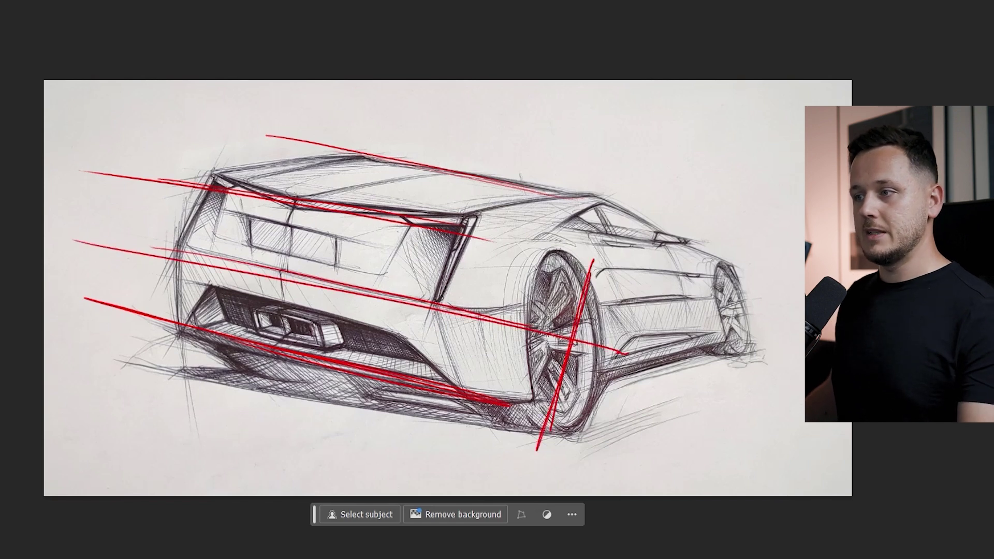
{"action": "mouse_move", "coordinate": [575, 322]}
{"action": "left_mouse_down"}
{"action": "mouse_move", "coordinate": [595, 341]}
{"action": "mouse_move", "coordinate": [579, 337]}
{"action": "left_mouse_up"}
{"action": "mouse_move", "coordinate": [568, 280]}
{"action": "left_mouse_down"}
{"action": "mouse_move", "coordinate": [538, 414]}
{"action": "mouse_move", "coordinate": [548, 282]}
{"action": "mouse_move", "coordinate": [611, 257]}
{"action": "left_mouse_up"}
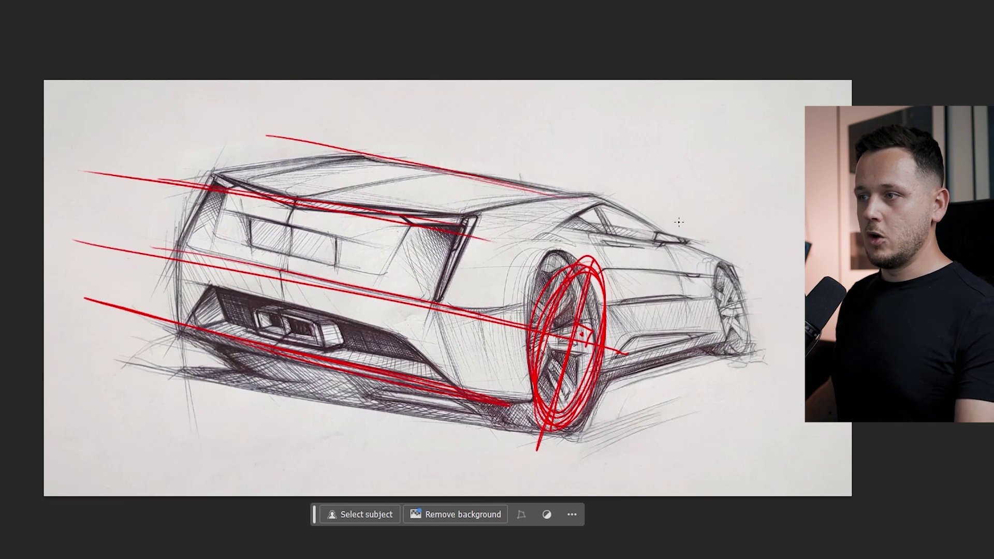
{"action": "left_click_drag", "start_coordinate": [678, 222], "coordinate": [671, 212]}
{"action": "left_click_drag", "start_coordinate": [634, 154], "coordinate": [713, 396]}
{"action": "left_click_drag", "start_coordinate": [587, 167], "coordinate": [651, 438]}
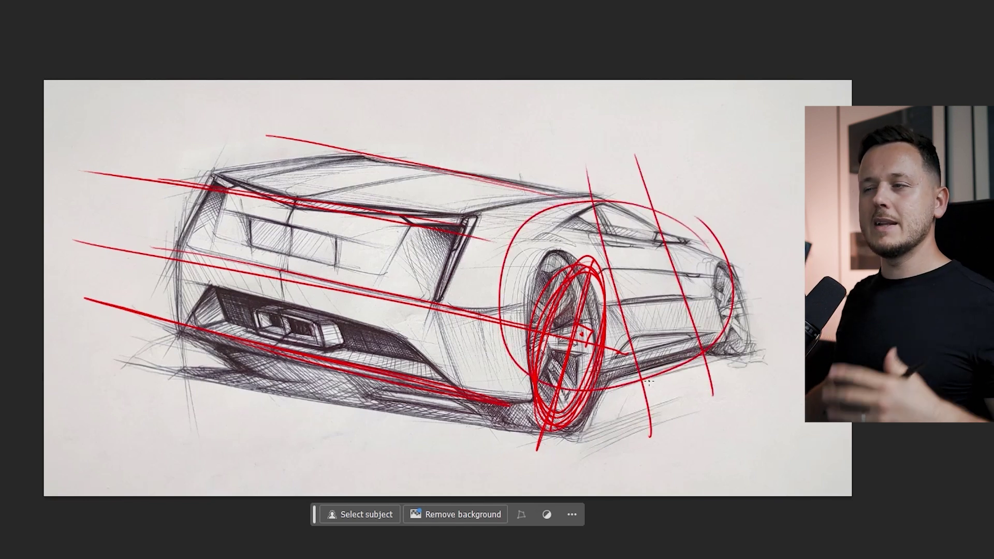
{"action": "key", "text": "ctrl+z"}
{"action": "key", "text": "ctrl+z"}
{"action": "key", "text": "ctrl+z"}
{"action": "key", "text": "ctrl+z"}
{"action": "key", "text": "ctrl+z"}
{"action": "key", "text": "ctrl+z"}
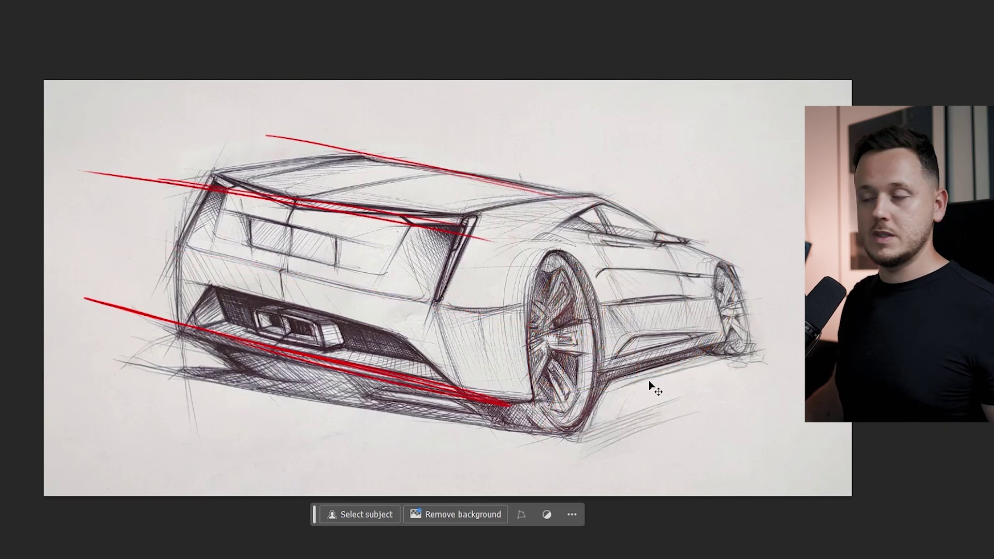
{"action": "key", "text": "ctrl+z"}
{"action": "key", "text": "ctrl+z"}
{"action": "key", "text": "ctrl+z"}
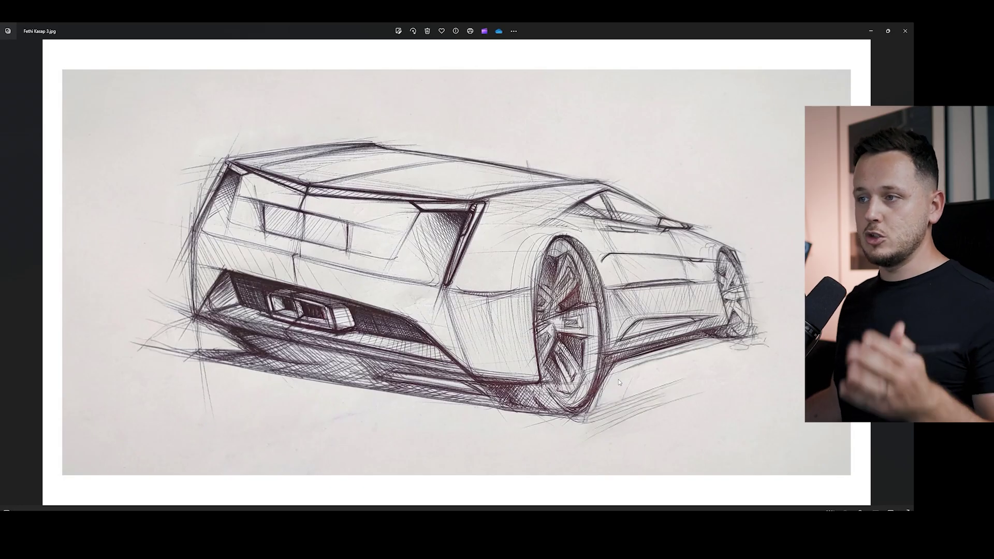
- Flip between the red-lined critique and the cleaner redraw, ending on the darker-lined version
{"action": "key", "text": "Right"}
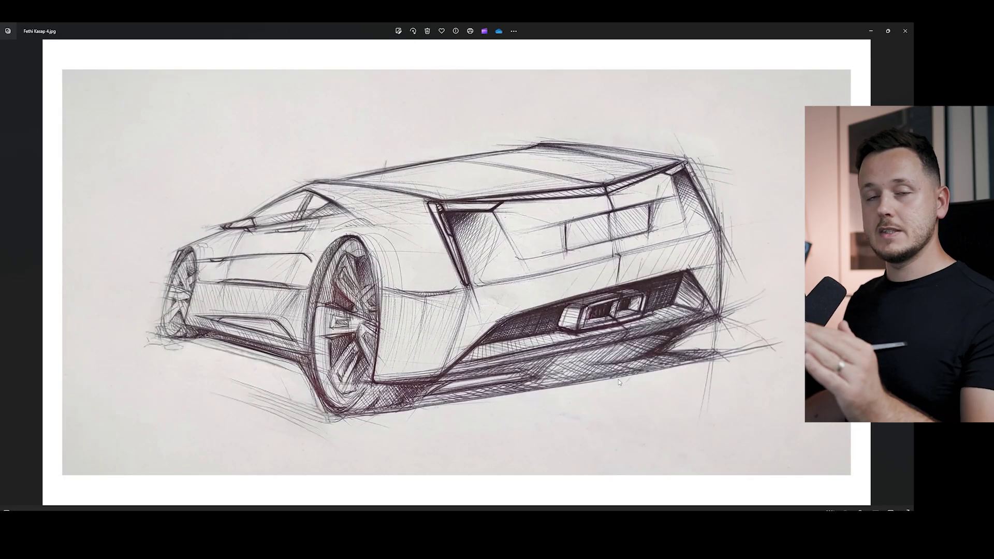
{"action": "key", "text": "Right"}
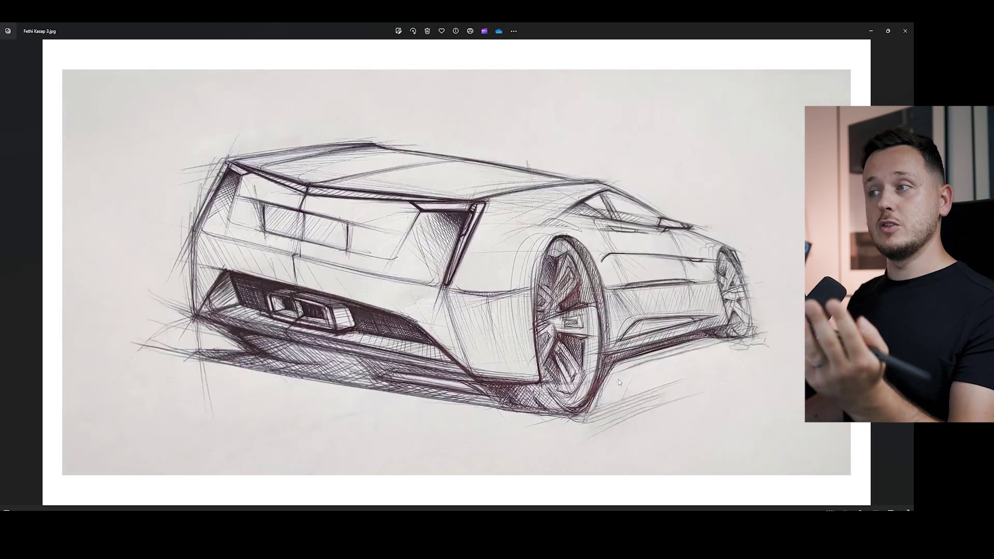
{"action": "key", "text": "Left"}
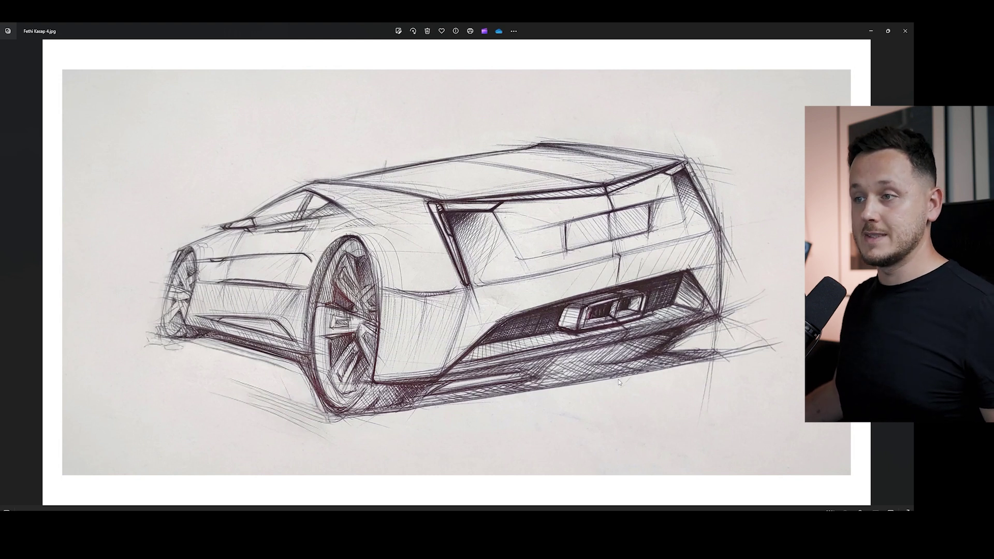
{"action": "key", "text": "Right"}
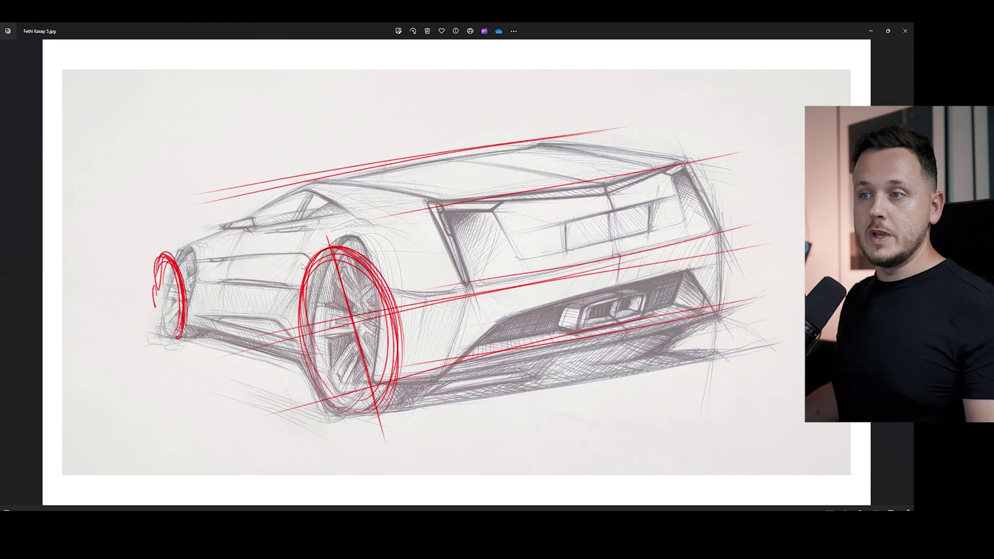
{"action": "key", "text": "Right"}
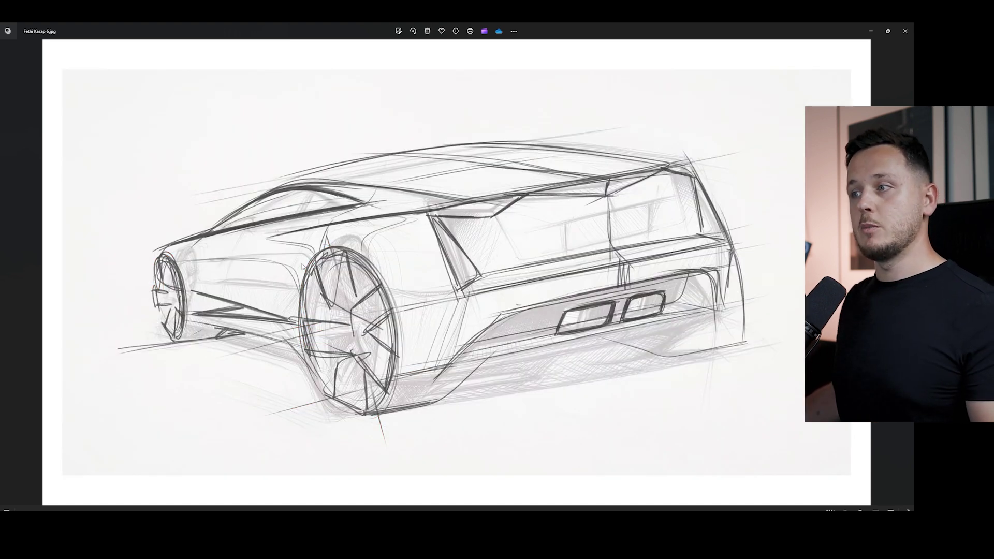
{"action": "key", "text": "Left"}
{"action": "key", "text": "Right"}
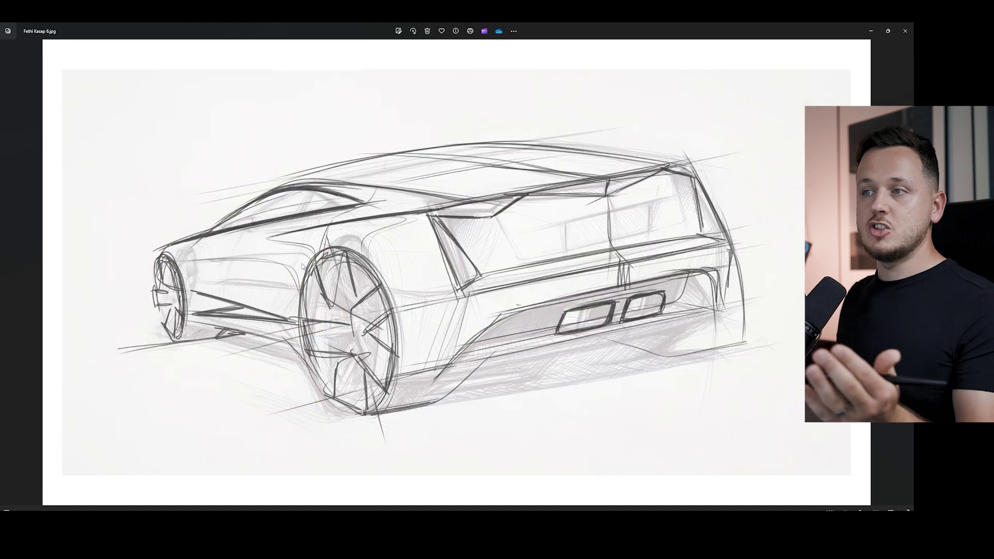
{"action": "key", "text": "Left"}
{"action": "key", "text": "Right"}
{"action": "key", "text": "Left"}
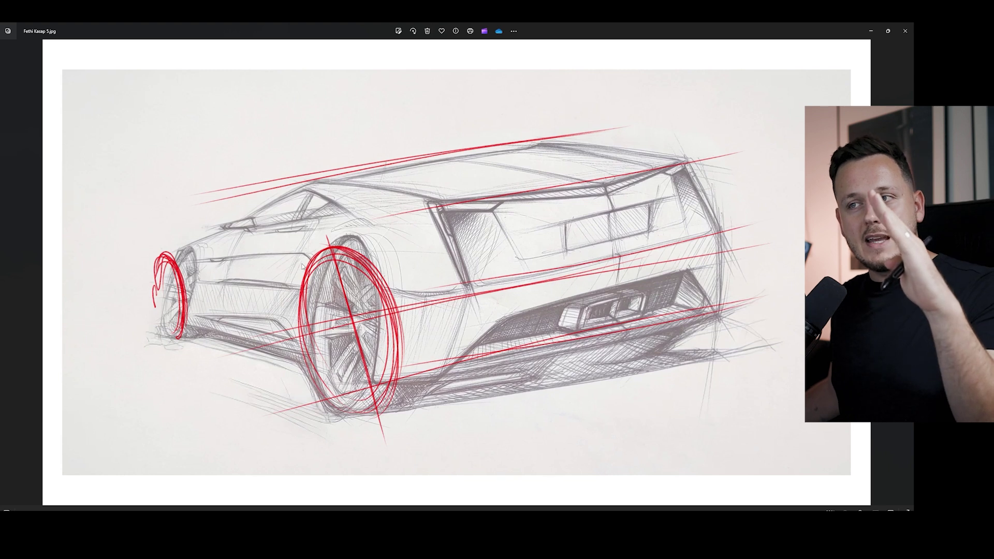
{"action": "key", "text": "Right"}
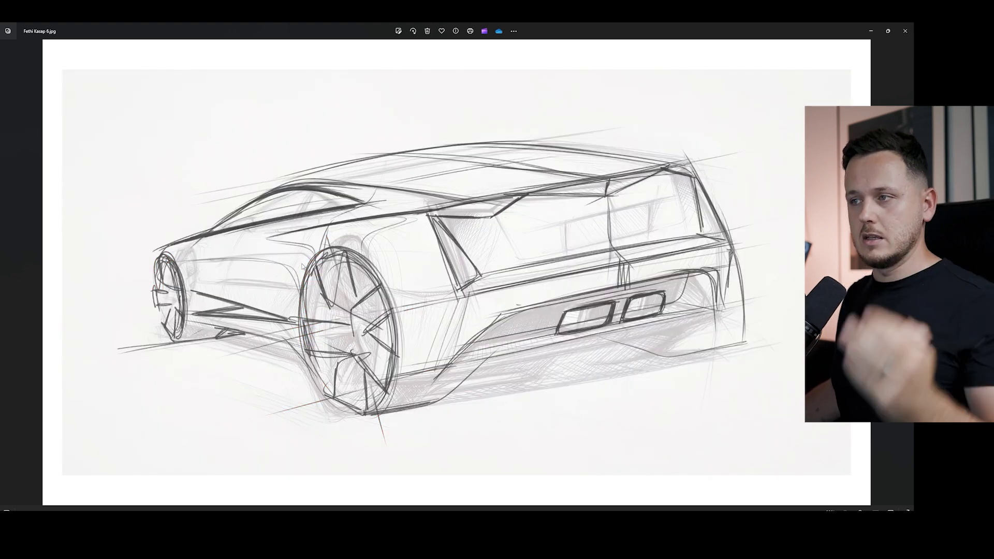
{"action": "key", "text": "Right"}
{"action": "key", "text": "Right"}
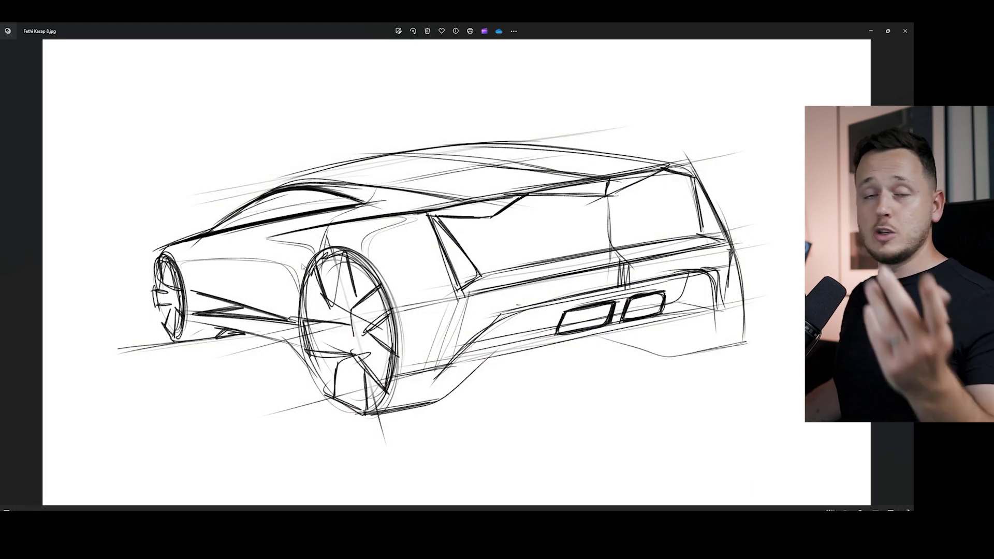
- Advance to the dark-red crossover SUV drawing with white-painted wheels
{"action": "key", "text": "Right"}
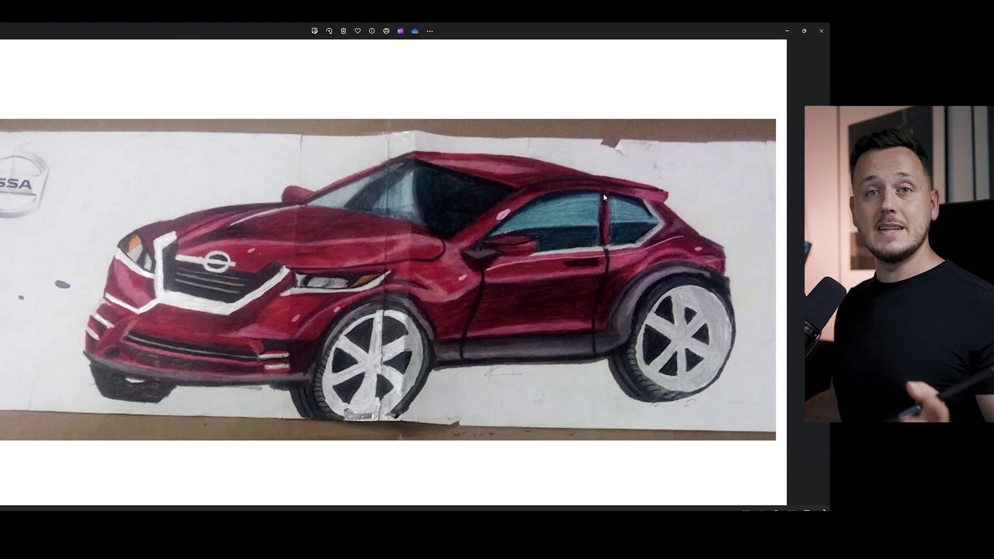
- Open the mirrored red crossover, then its version with red perspective arrows along roof and body
{"action": "key", "text": "Right"}
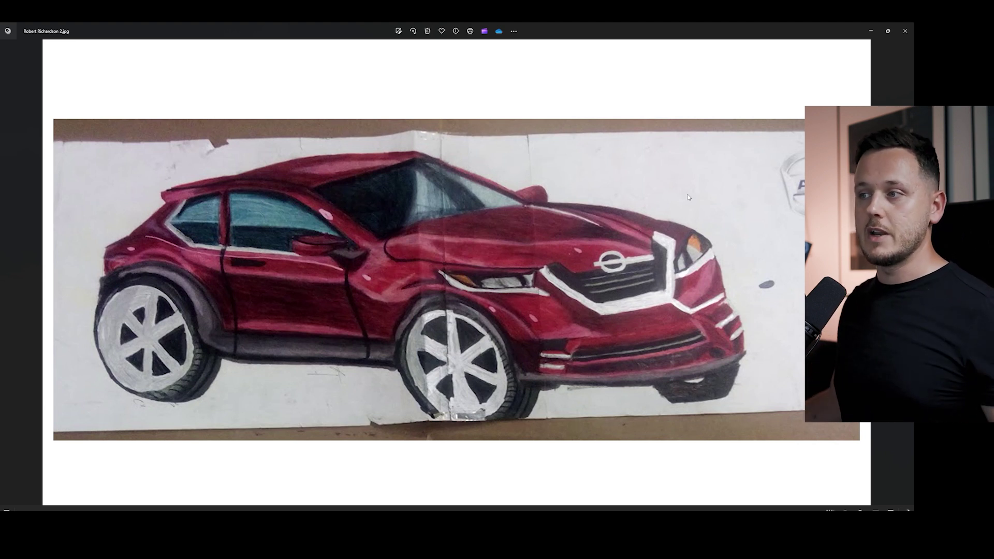
{"action": "key", "text": "Right"}
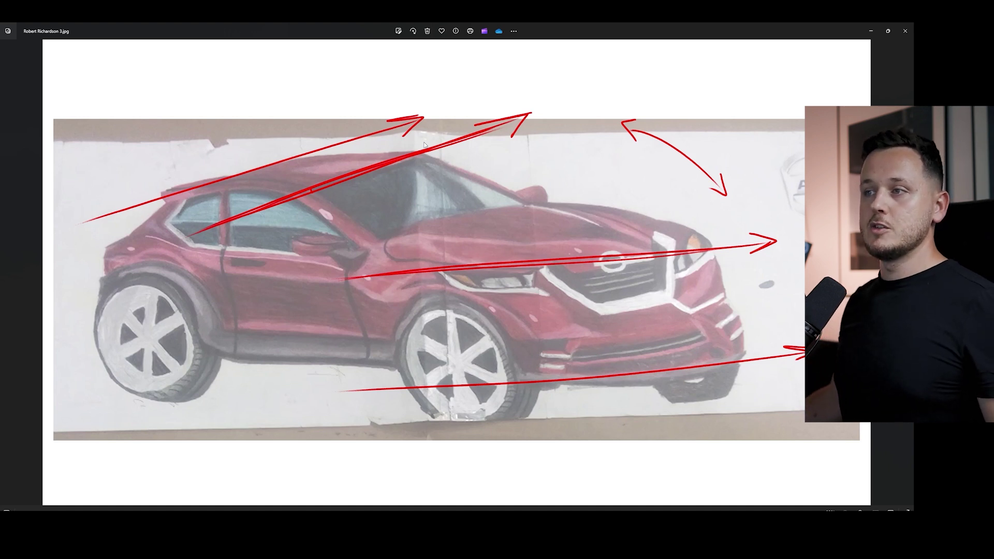
- Compare the red wheel-circle overlay against the clean car, then advance to the black linework overlay
{"action": "key", "text": "Right"}
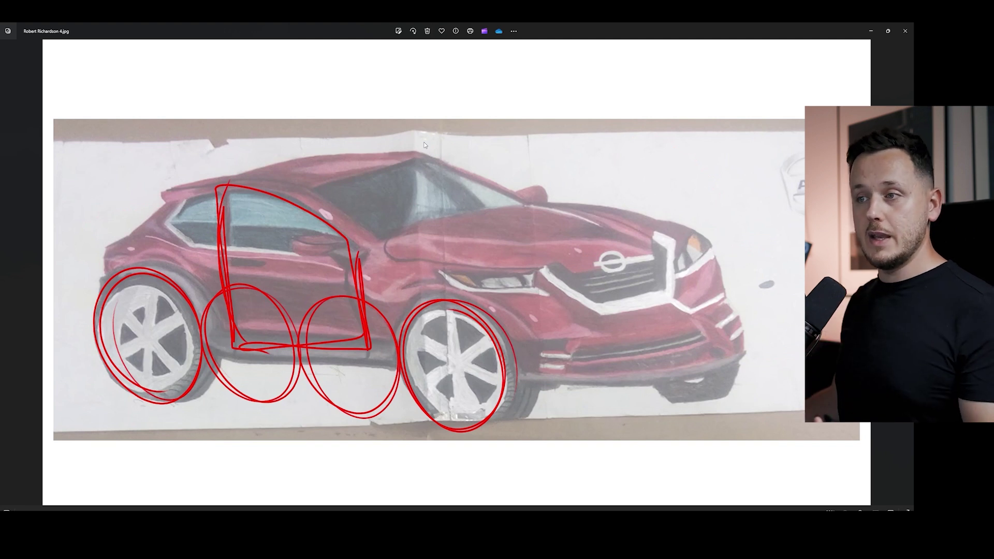
{"action": "key", "text": "Left"}
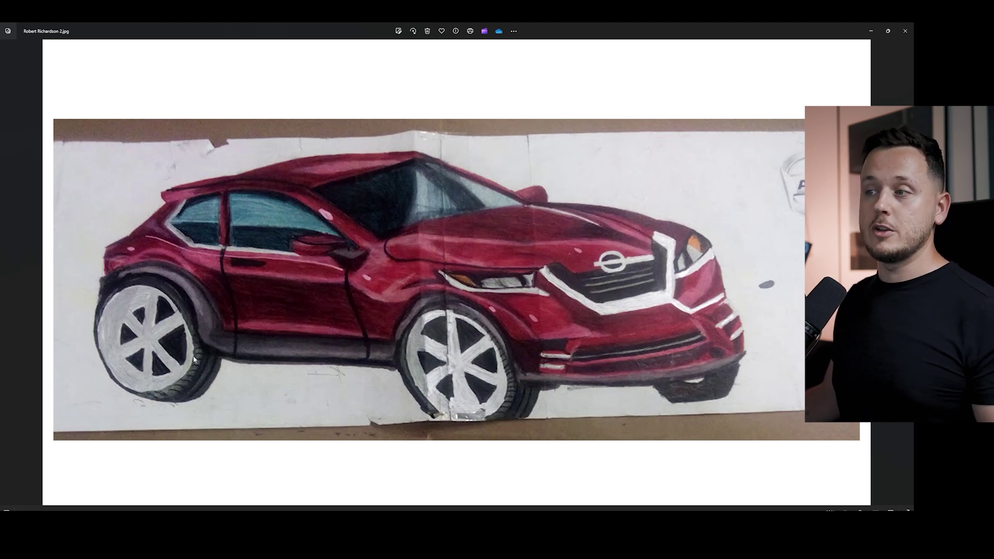
{"action": "key", "text": "Right"}
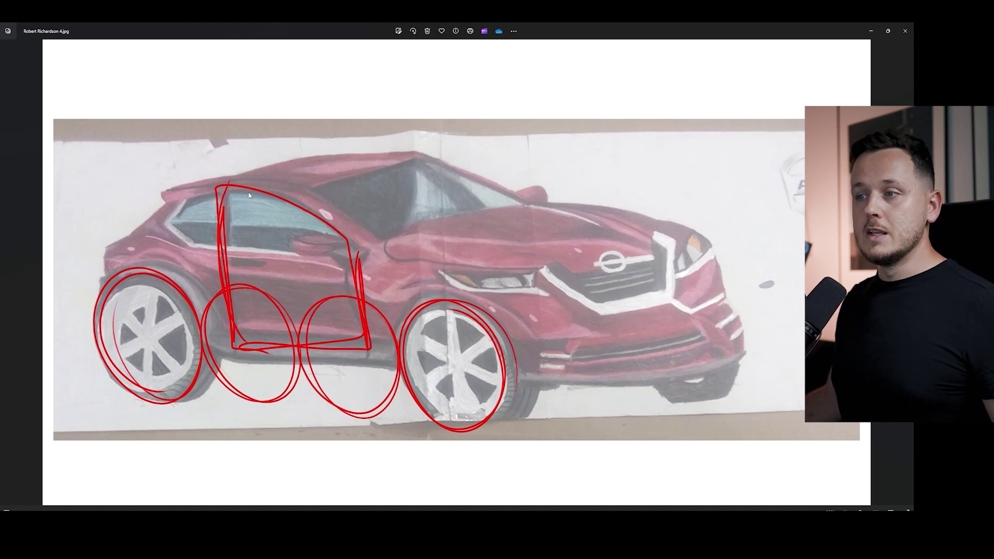
{"action": "key", "text": "Right"}
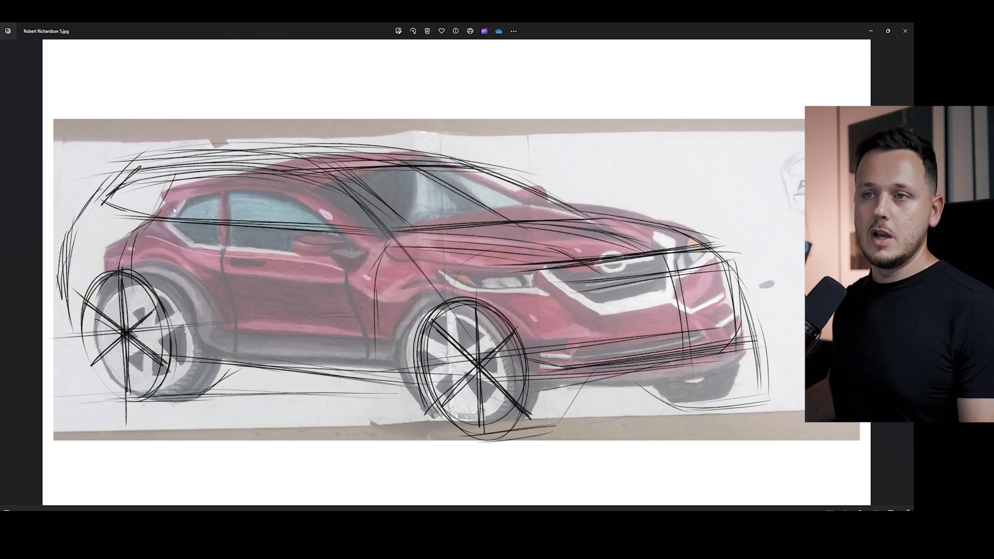
- Step past the standalone line sketch to the cut-apart roof, windows, body, front and wheels
{"action": "key", "text": "Right"}
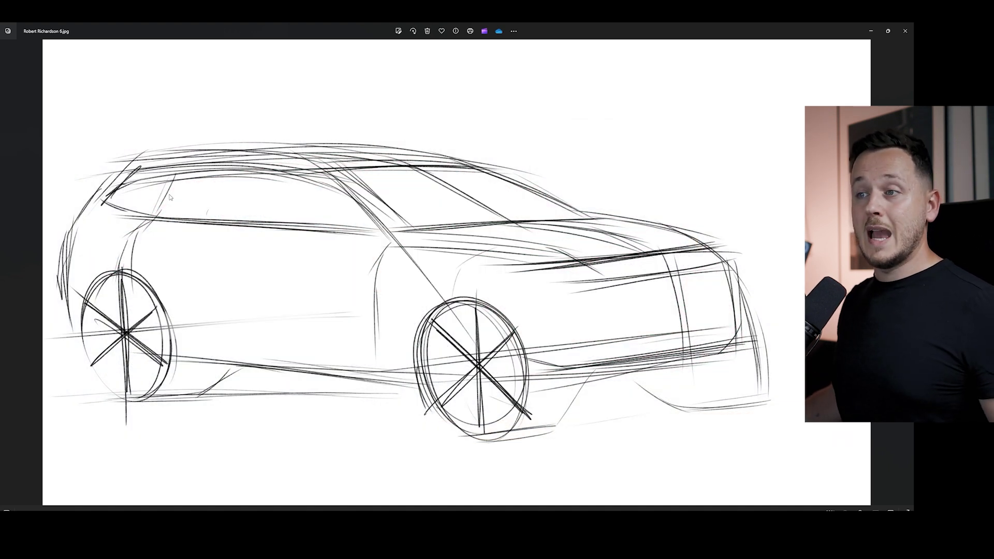
{"action": "key", "text": "Right"}
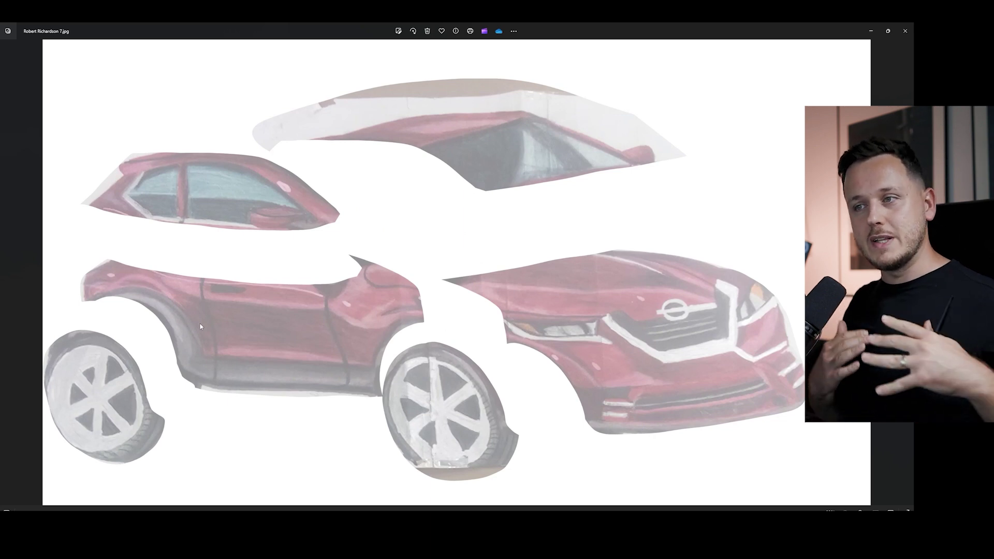
- Show the red crossover pieces reassembled over loose black sketch lines
{"action": "key", "text": "Right"}
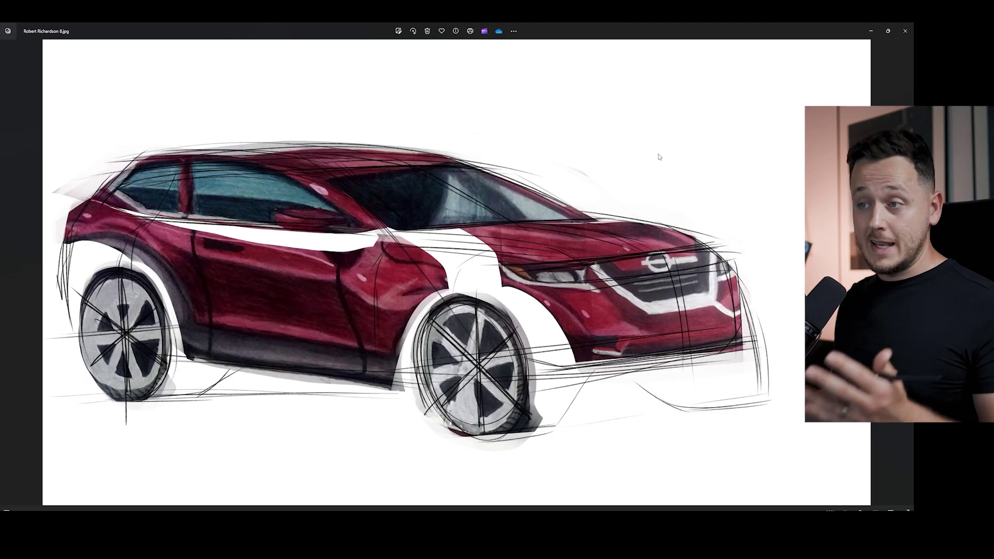
- Advance through the digitally painted version to the final polished render with reflective ground
{"action": "key", "text": "Right"}
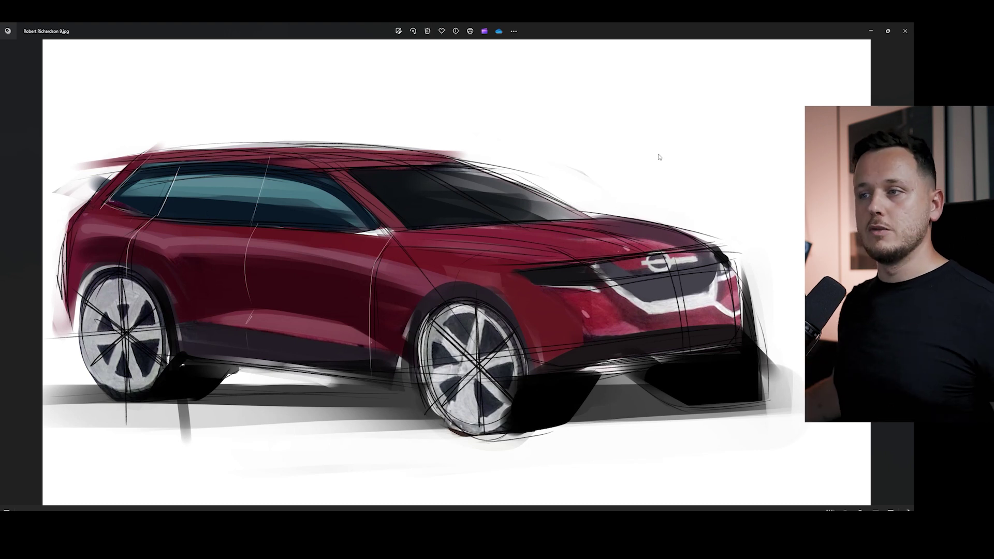
{"action": "key", "text": "Right"}
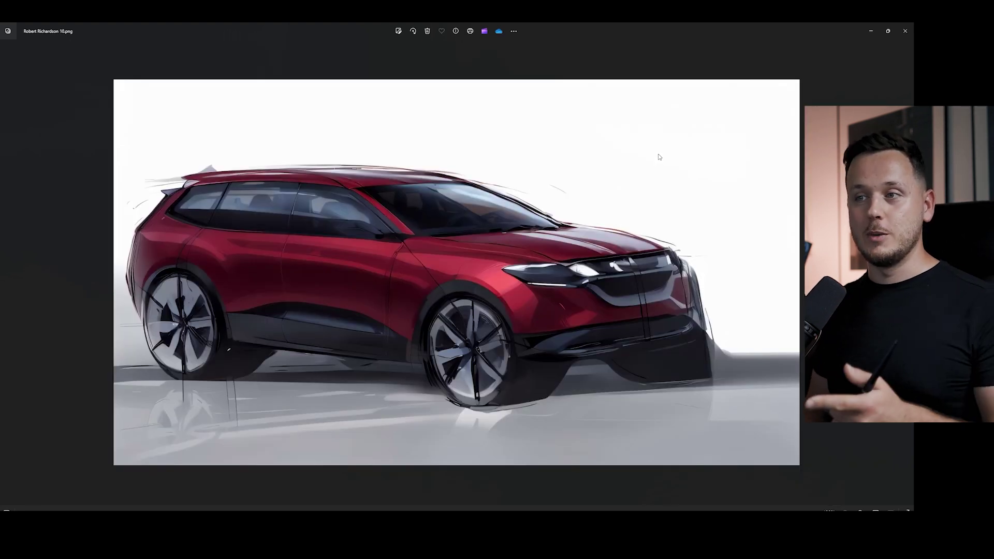